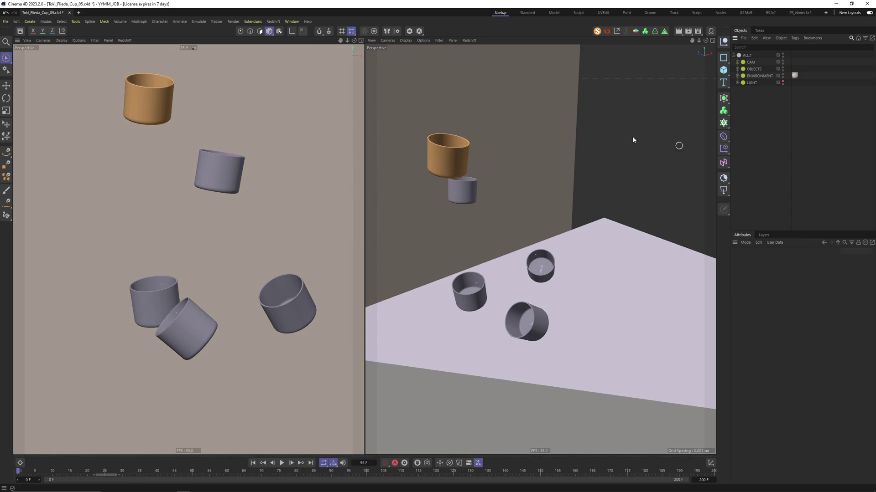
# Step: Play the cup simulation until the cups cluster, then select the NANA cup under Cloner.3 in OBJECTS
pyautogui.click(283, 462)
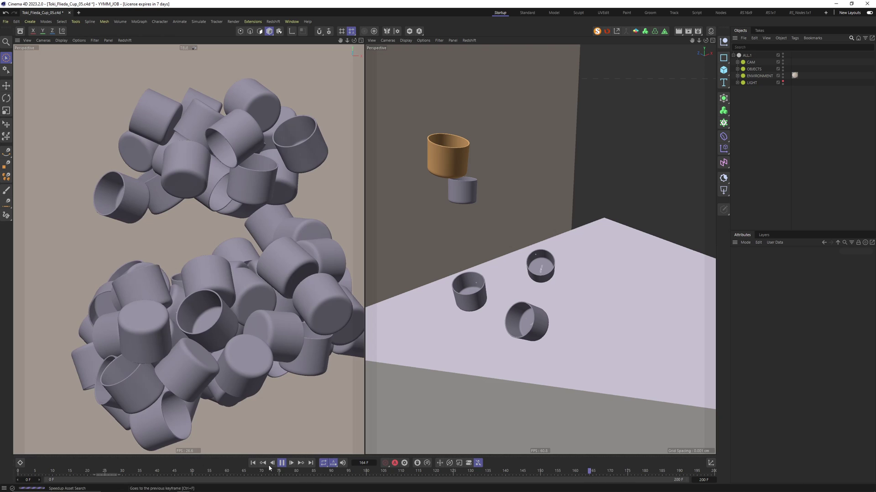
pyautogui.press('space')
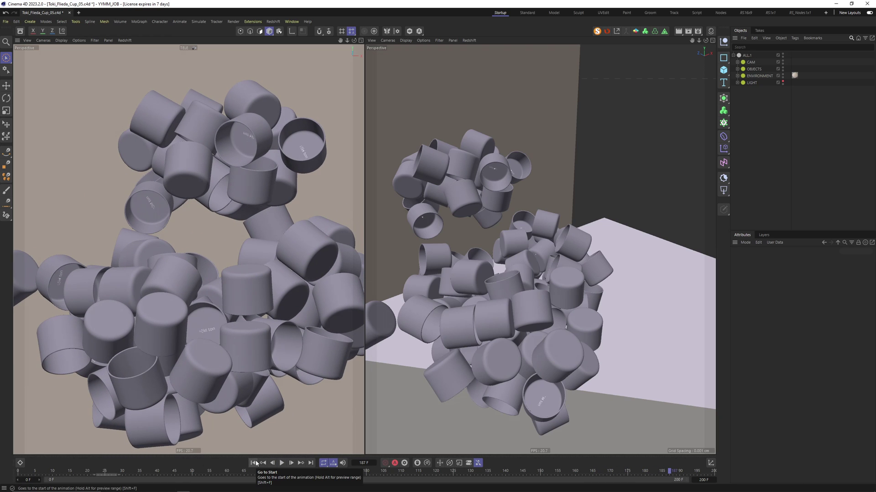
pyautogui.click(309, 159)
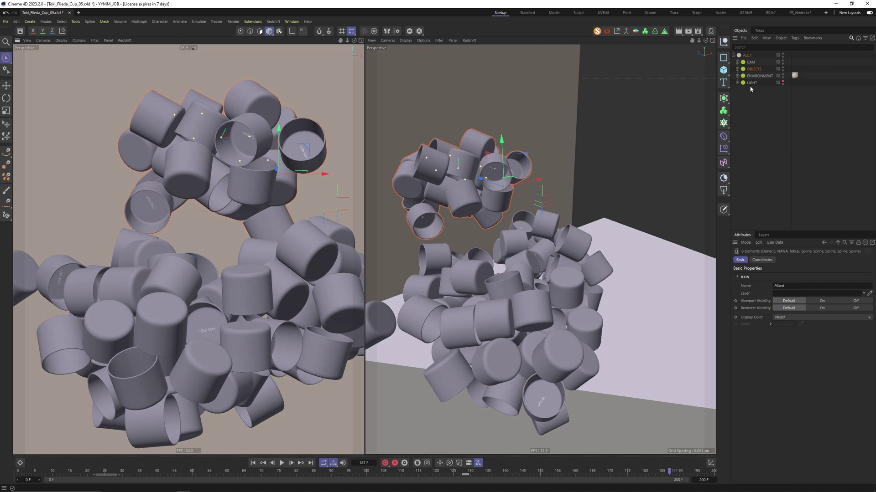
pyautogui.click(737, 69)
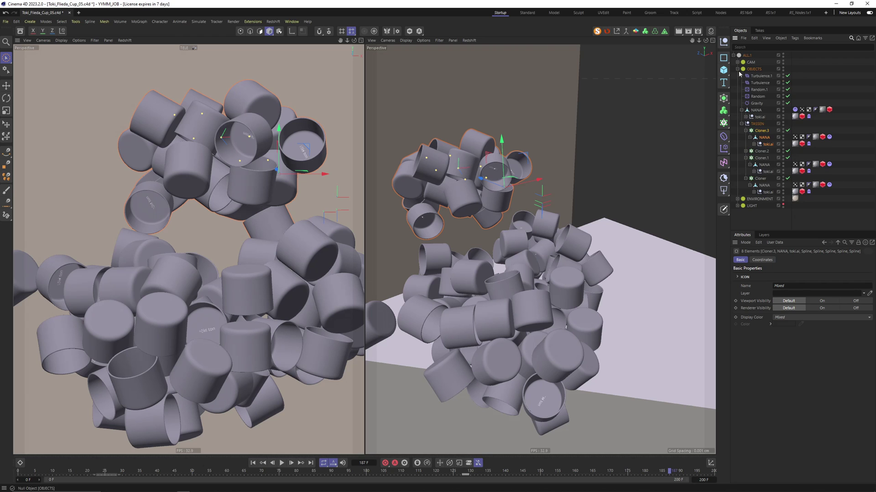
pyautogui.click(765, 138)
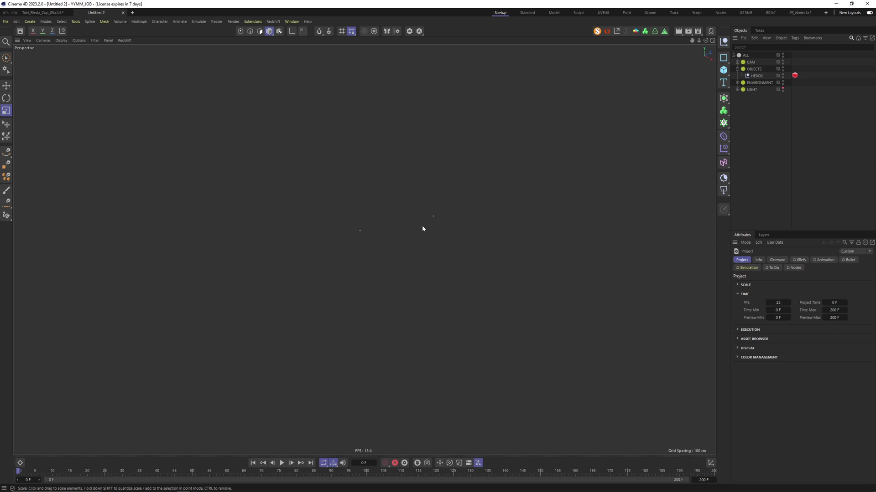
# Step: Paste the NANA cup into the new scene inside the HEROS group and frame it
pyautogui.hotkey('ctrl', 'v')
pyautogui.moveTo(748, 55); pyautogui.dragTo(758, 90)
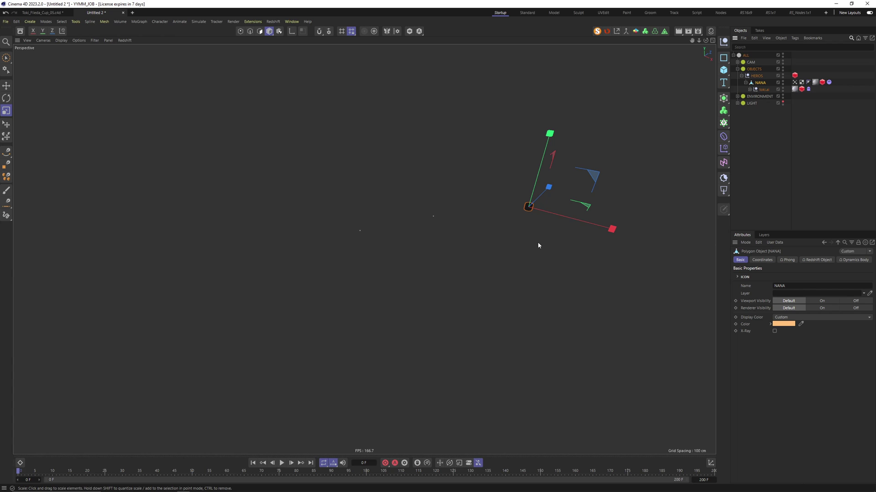
pyautogui.press('o')
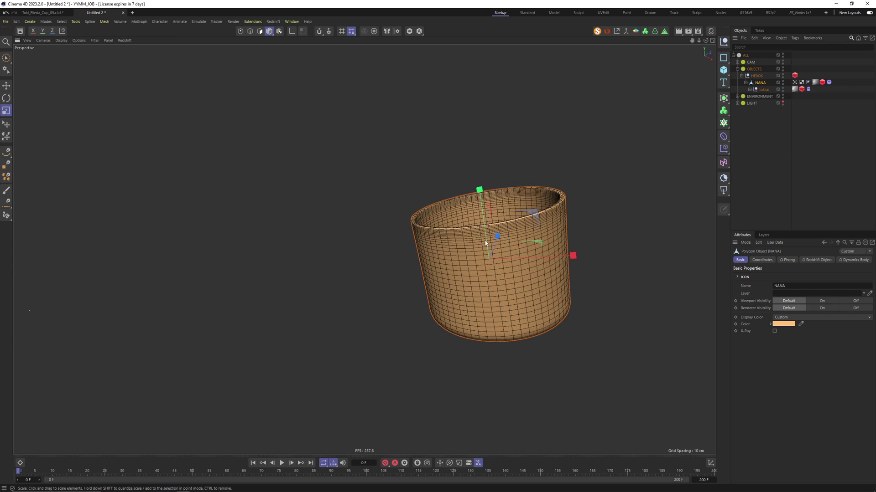
pyautogui.keyDown('alt'); pyautogui.moveTo(415, 231); pyautogui.dragTo(416, 256); pyautogui.keyUp('alt')
# Step: Replace NANA's old dynamics tag with a Bullet Rigid Body tag
pyautogui.click(828, 82)
pyautogui.press('Delete')
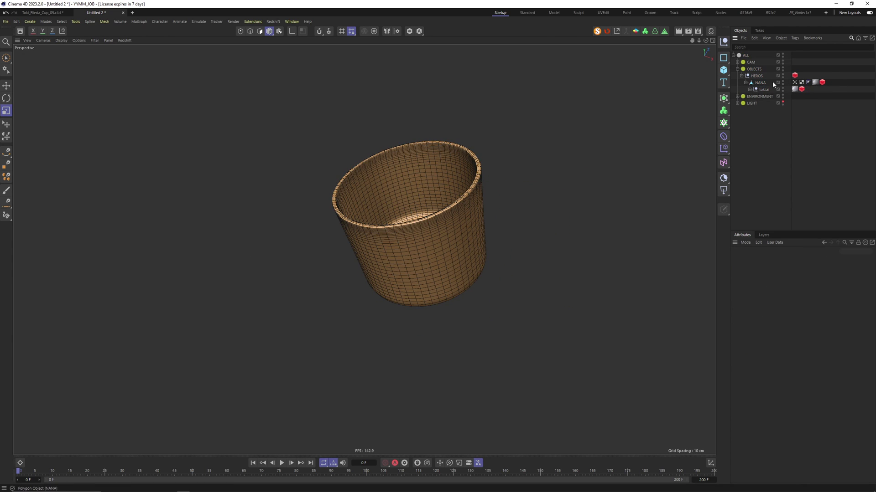
pyautogui.click(759, 83)
pyautogui.keyDown('alt'); pyautogui.moveTo(436, 203); pyautogui.dragTo(472, 203); pyautogui.keyUp('alt')
pyautogui.rightClick(756, 87)
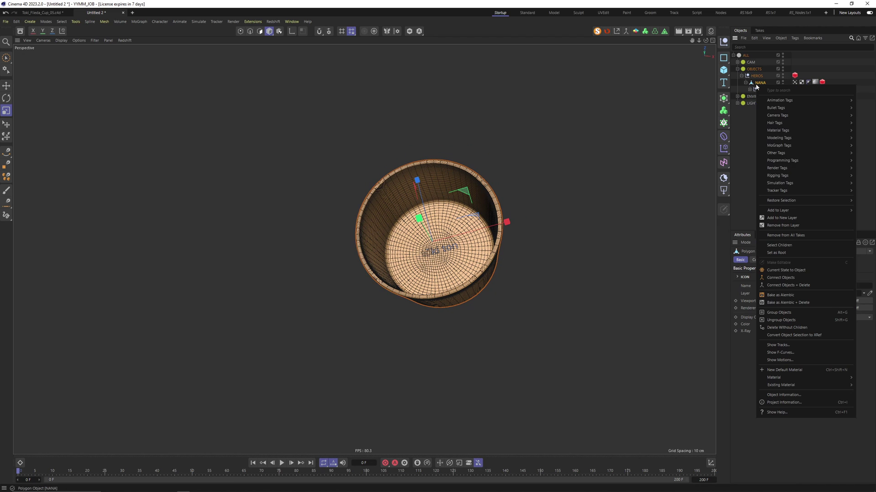
pyautogui.moveTo(780, 108)
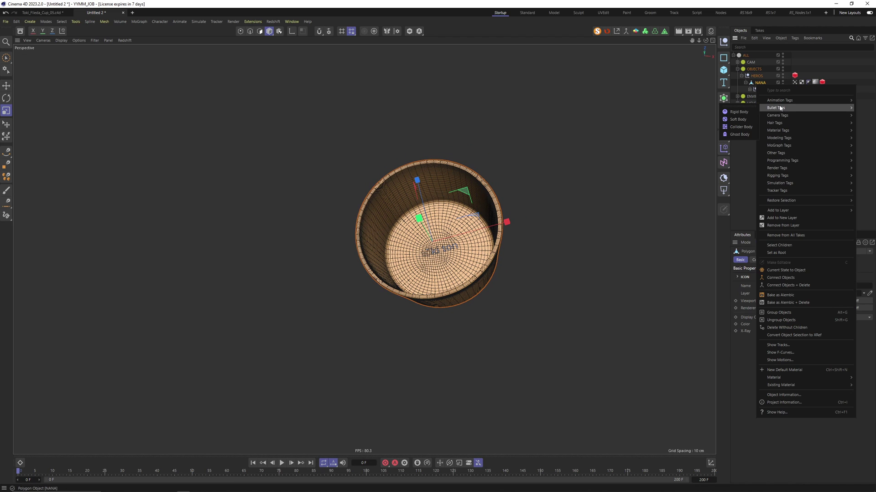
pyautogui.click(739, 112)
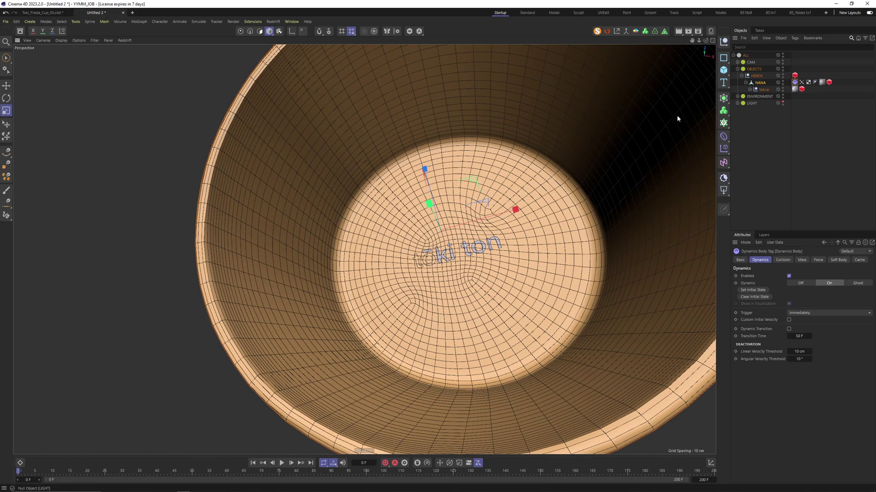
# Step: Inspect the toki.ai logo inside the cup and test-play the simulation from the first frame
pyautogui.scroll(6, 353, 248)
pyautogui.keyDown('alt'); pyautogui.moveTo(354, 248); pyautogui.dragTo(390, 212); pyautogui.keyUp('alt')
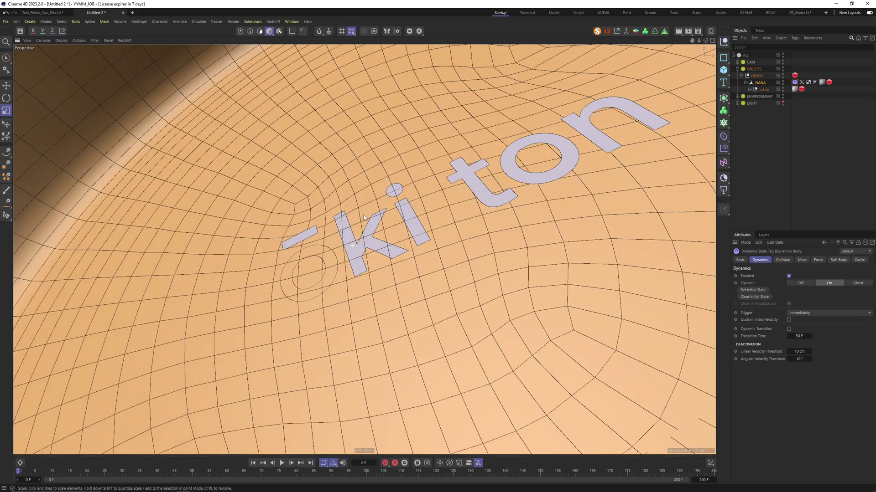
pyautogui.click(763, 89)
pyautogui.press('9')
pyautogui.keyDown('alt'); pyautogui.moveTo(417, 251); pyautogui.dragTo(419, 256); pyautogui.keyUp('alt')
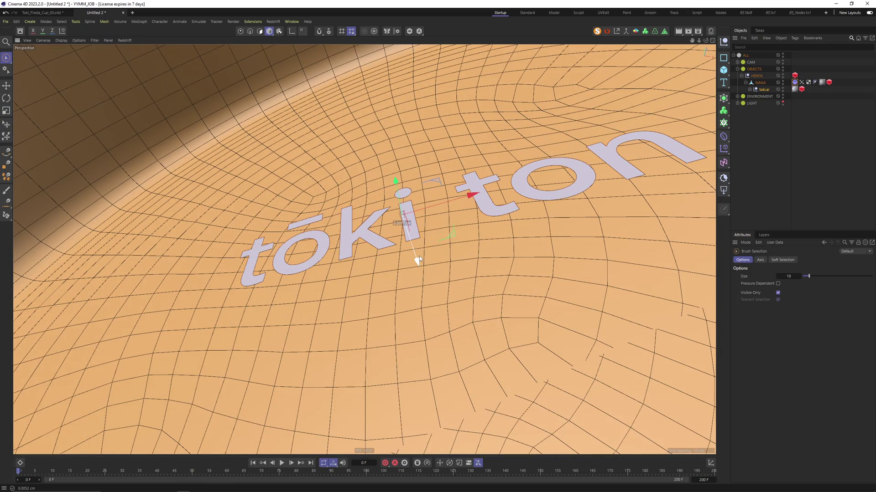
pyautogui.scroll(-8, 415, 259)
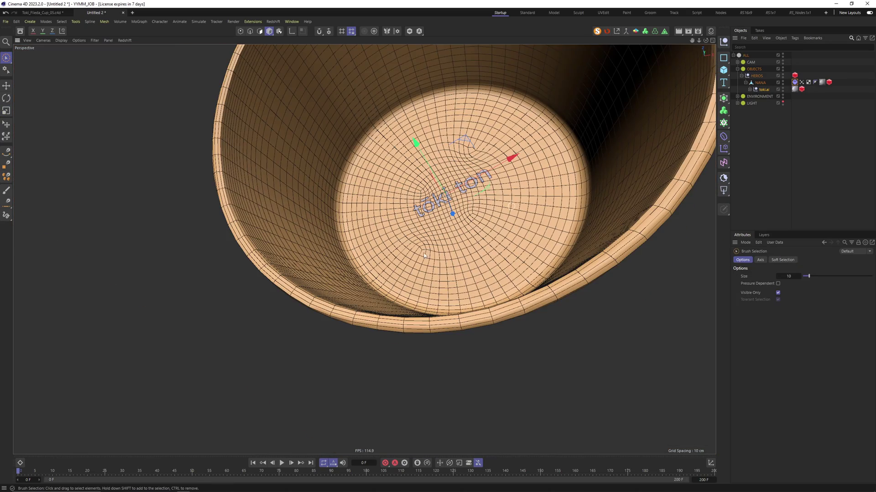
pyautogui.scroll(-6, 438, 258)
pyautogui.click(281, 463)
pyautogui.click(253, 463)
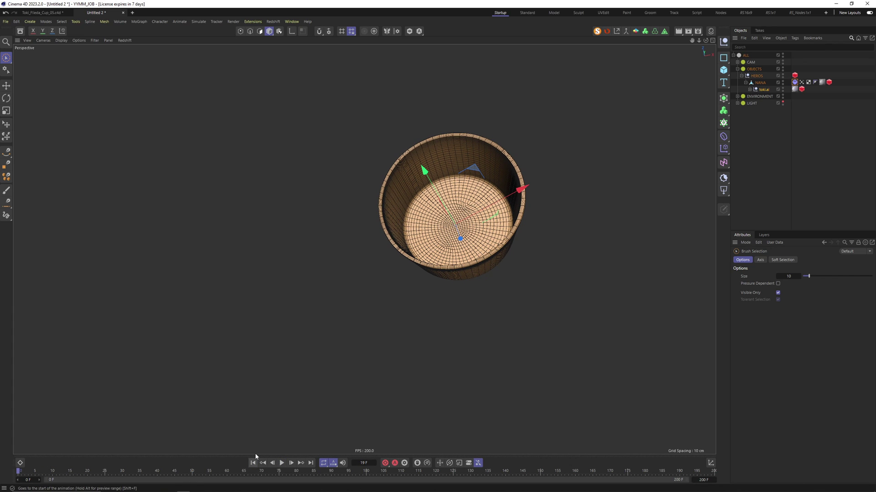
pyautogui.keyDown('alt'); pyautogui.moveTo(446, 279); pyautogui.dragTo(498, 345); pyautogui.keyUp('alt')
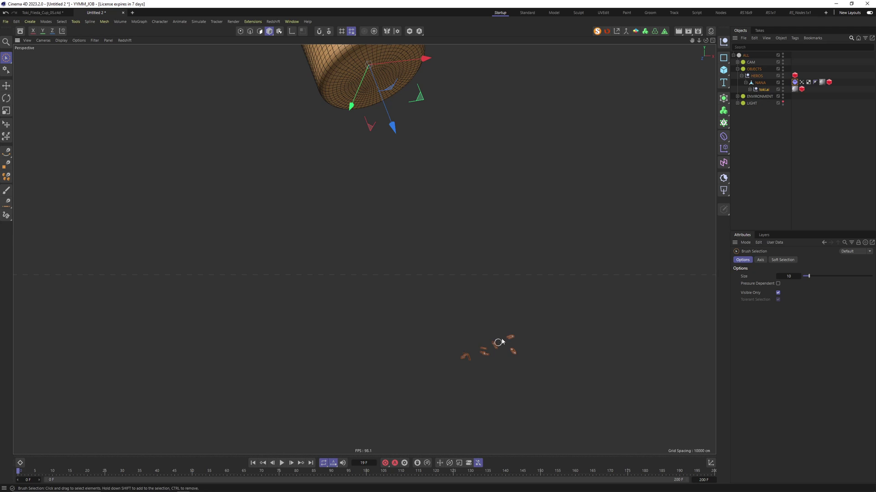
# Step: Expand toki.ai and toggle its logo spline extrudes off and back on
pyautogui.click(749, 89)
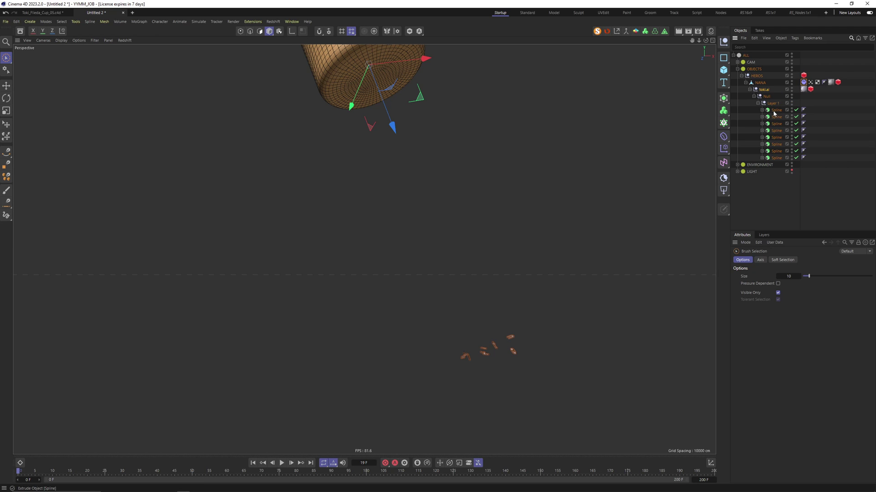
pyautogui.click(774, 111)
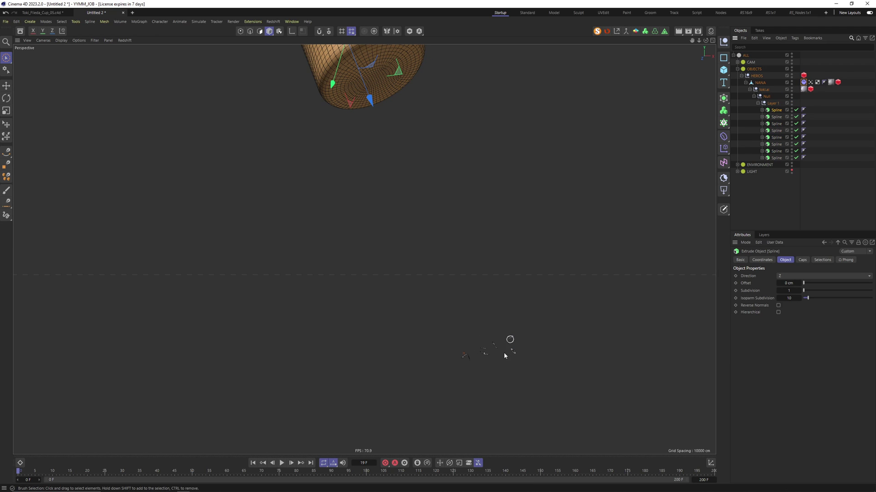
pyautogui.moveTo(802, 137); pyautogui.dragTo(797, 109)
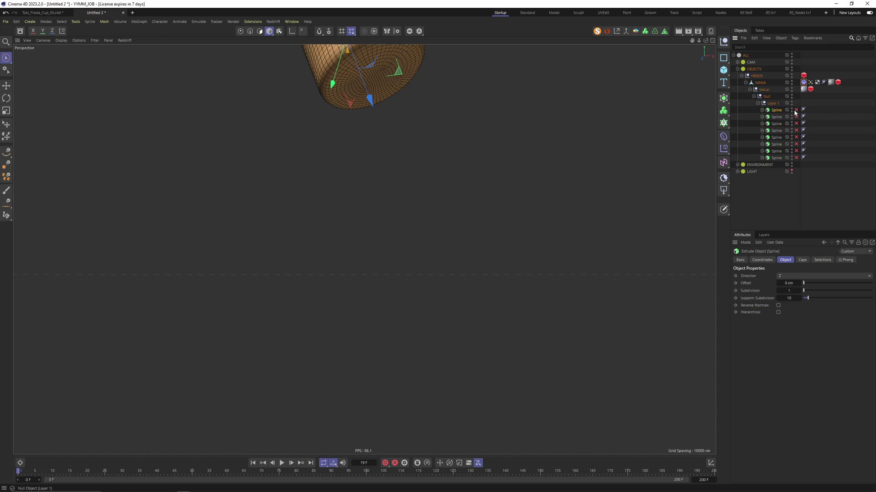
pyautogui.click(796, 157)
pyautogui.keyDown('alt'); pyautogui.moveTo(378, 171); pyautogui.dragTo(338, 237); pyautogui.keyUp('alt')
pyautogui.scroll(5, 338, 237)
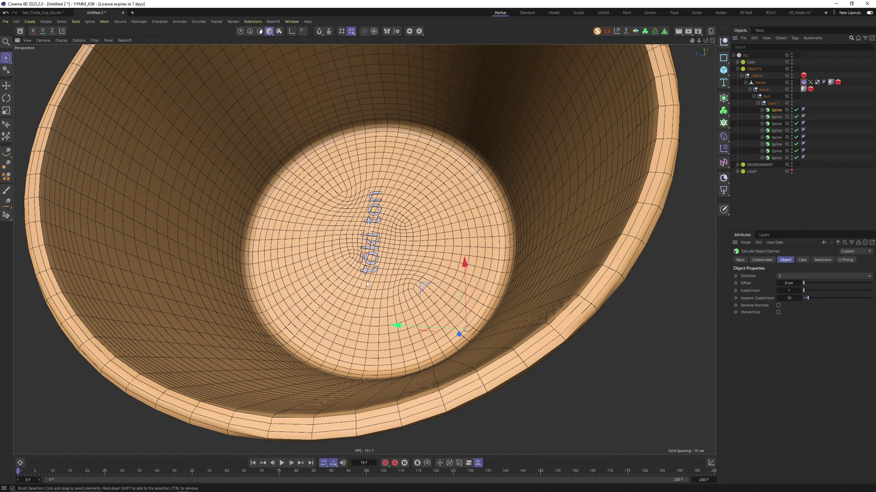
# Step: Collapse Layer 1 and give it a Bullet Ghost Body tag
pyautogui.click(758, 103)
pyautogui.rightClick(775, 104)
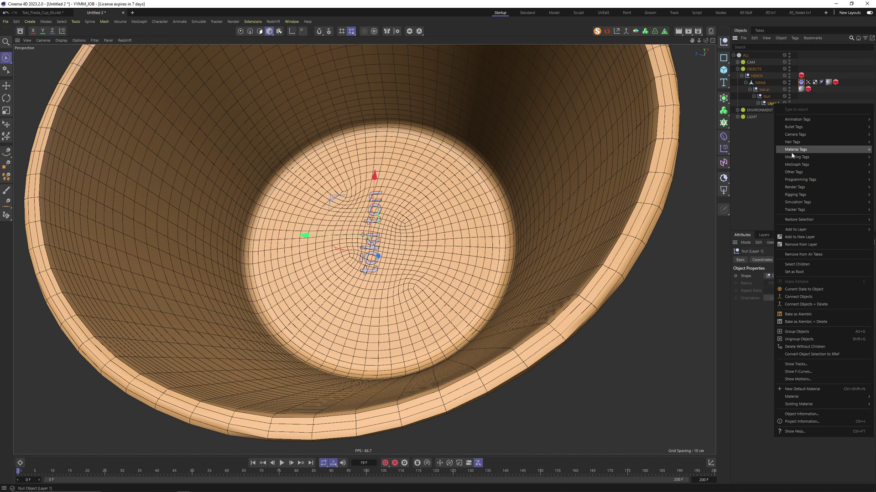
pyautogui.moveTo(798, 127)
pyautogui.click(757, 153)
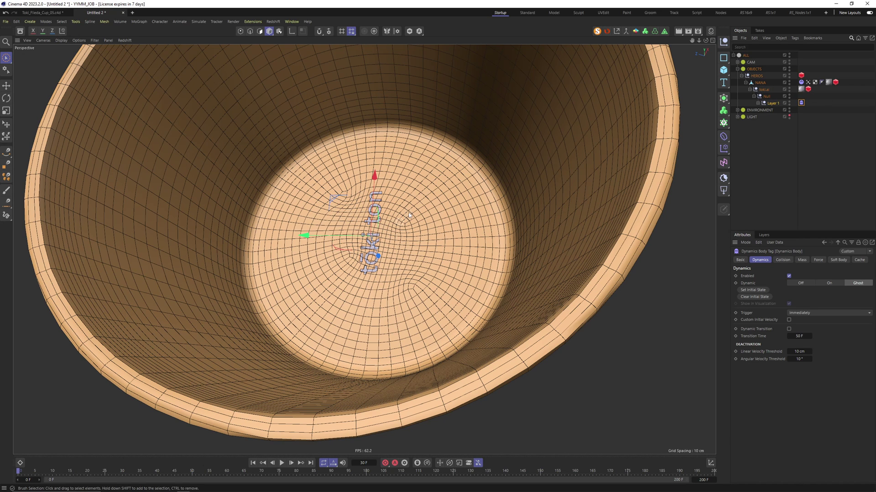
pyautogui.scroll(-10, 385, 212)
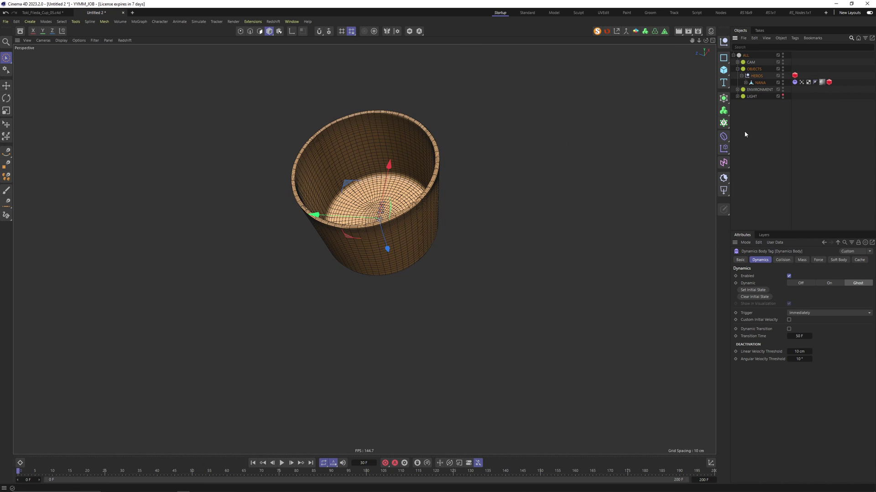
# Step: Review the project's simulation and Bullet dynamics settings
pyautogui.click(838, 162)
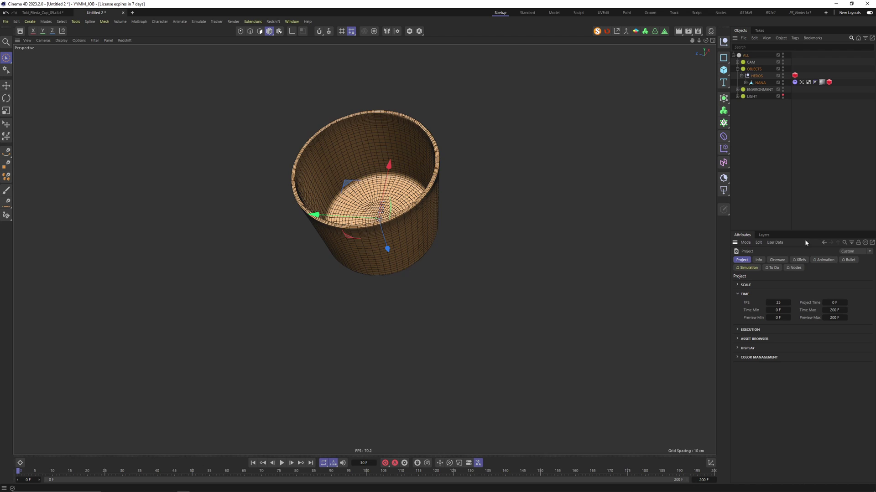
pyautogui.click(748, 268)
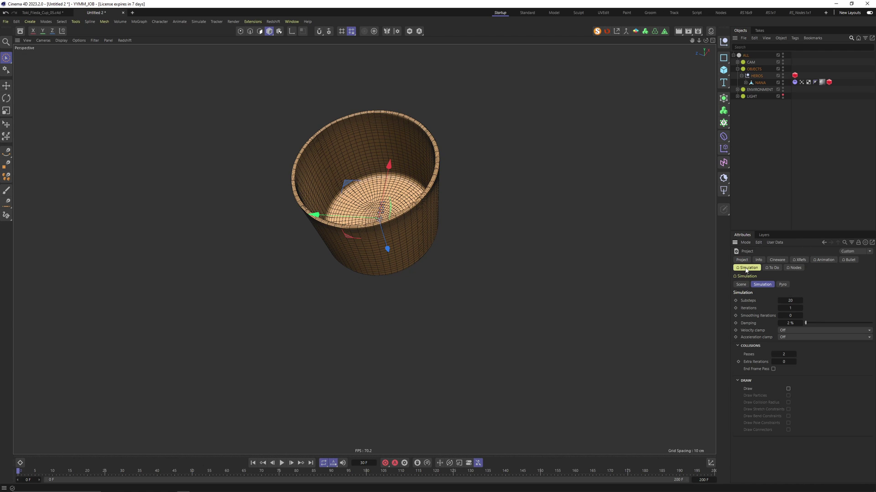
pyautogui.click(741, 285)
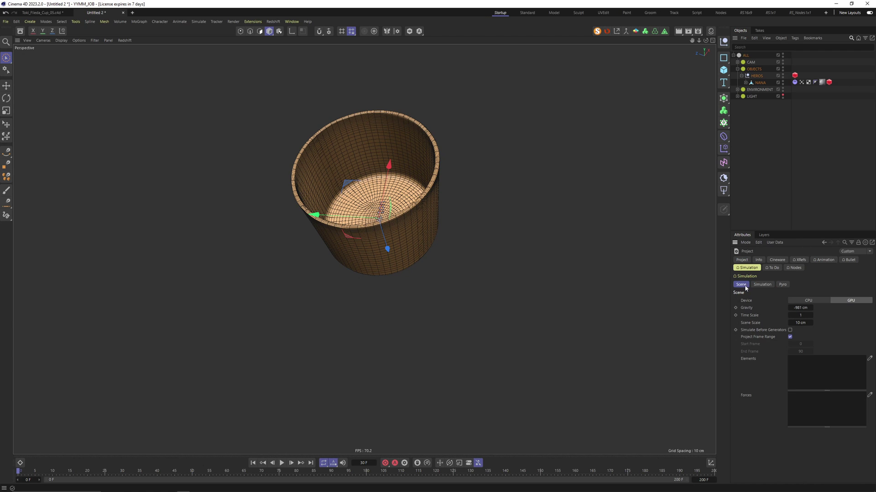
pyautogui.click(848, 260)
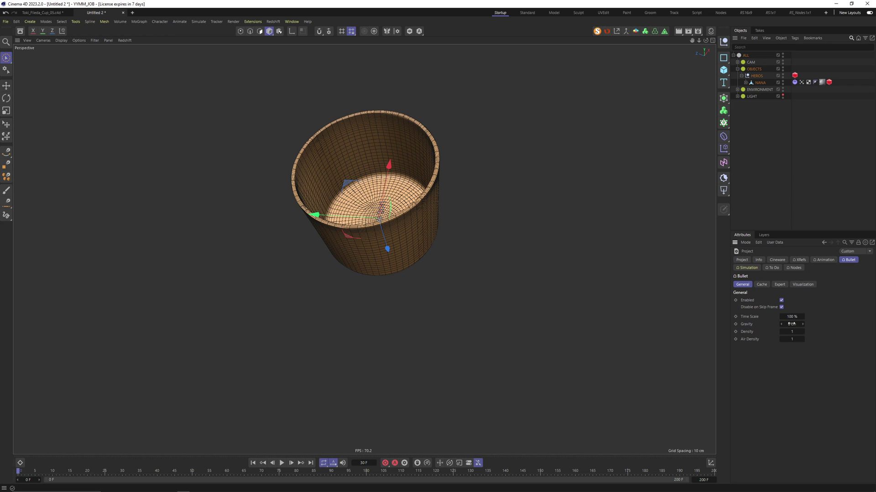
# Step: Add a Gravity force inside HEROS through Commander and set its Acceleration to 60 cm
pyautogui.click(760, 123)
pyautogui.hotkey('shift', 'c')
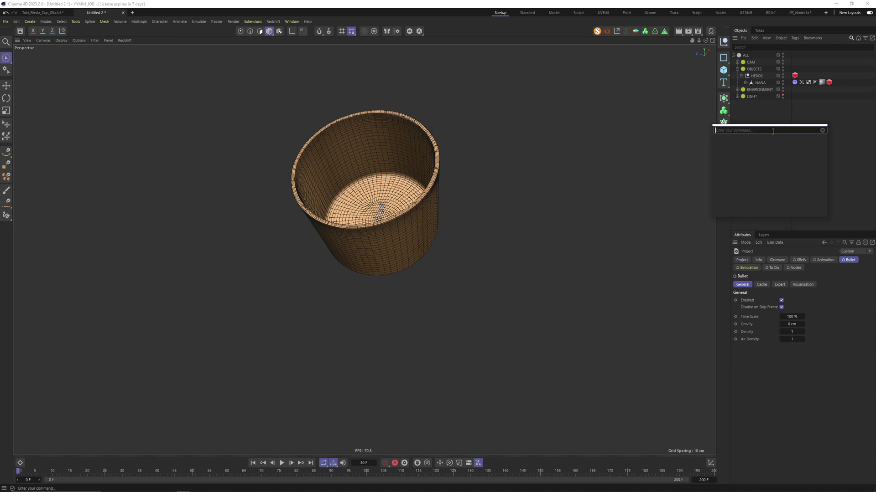
pyautogui.write('gravi')
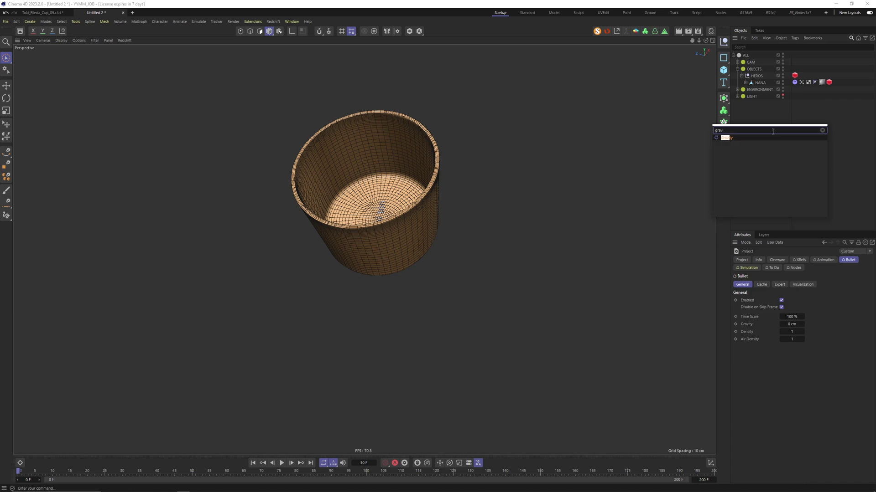
pyautogui.press('Return')
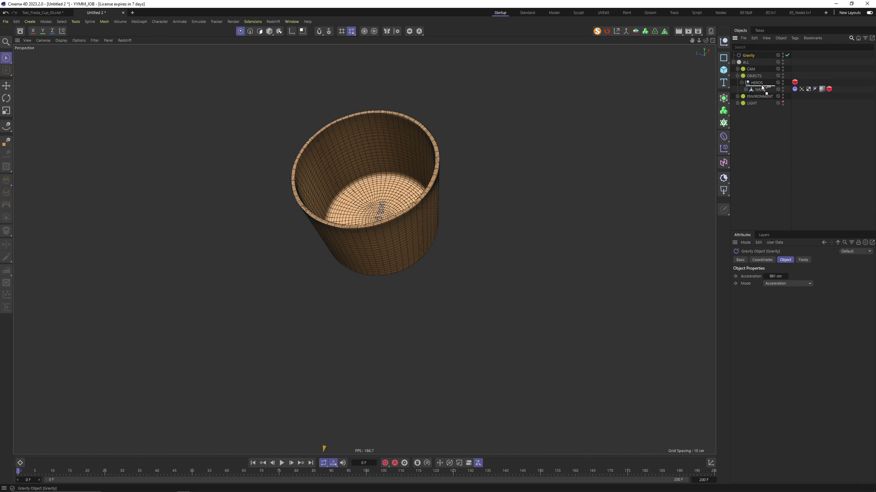
pyautogui.moveTo(762, 88); pyautogui.dragTo(762, 87)
pyautogui.click(770, 276)
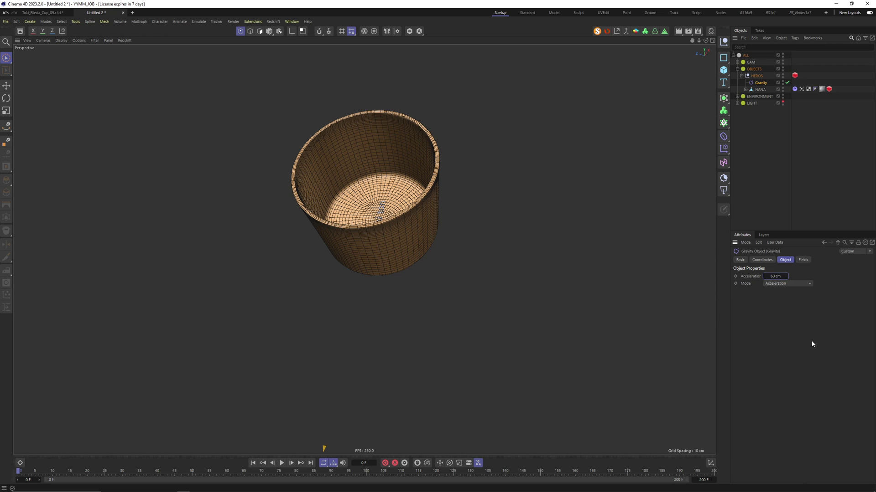
pyautogui.click(759, 90)
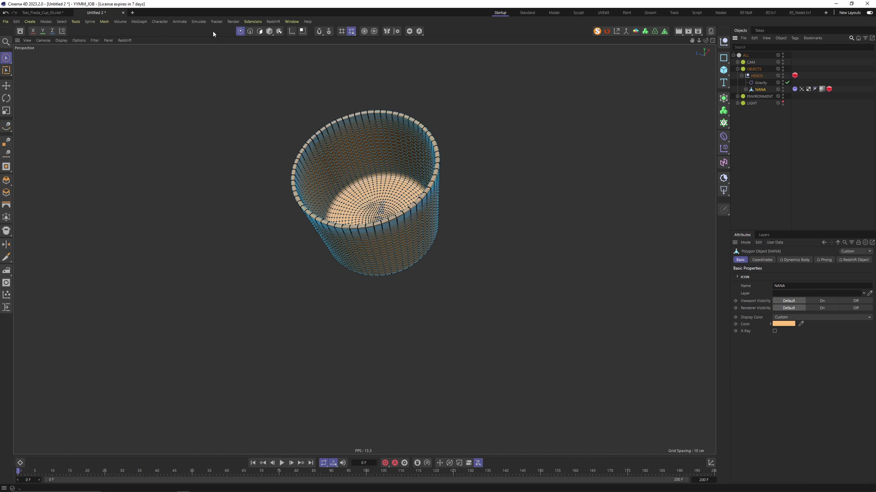
# Step: Duplicate NANA as NANA.1 and put it under a new Cloner inside HEROS
pyautogui.press('Return')
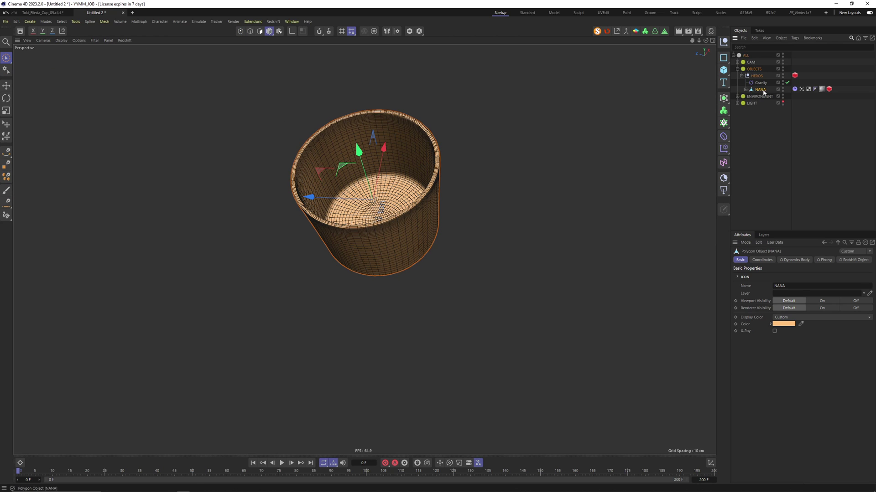
pyautogui.keyDown('ctrl'); pyautogui.moveTo(760, 90); pyautogui.dragTo(764, 93); pyautogui.keyUp('ctrl')
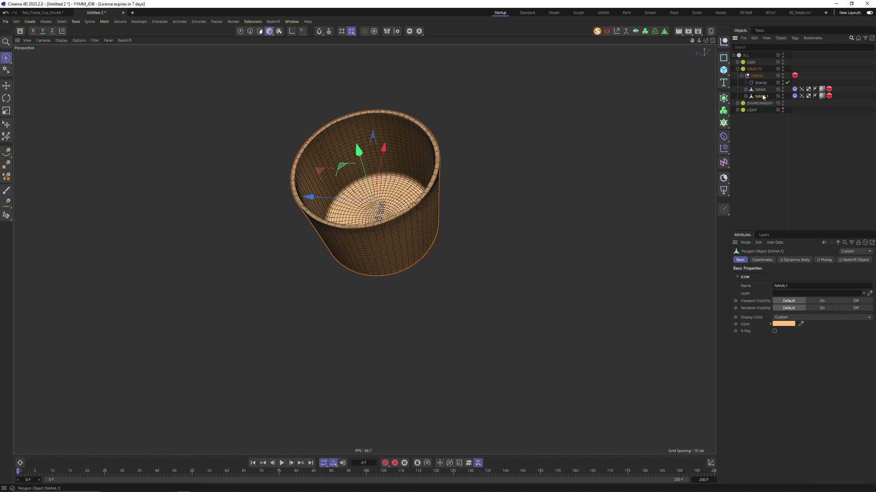
pyautogui.click(723, 111)
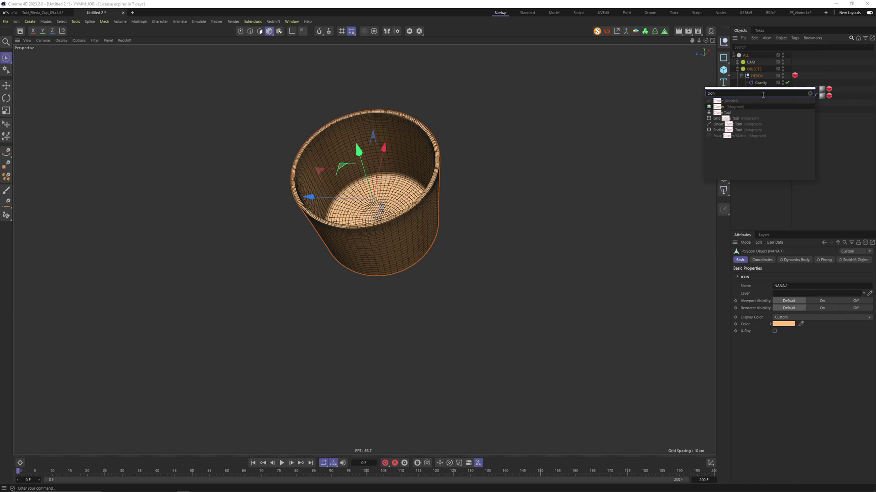
pyautogui.click(727, 97)
pyautogui.moveTo(744, 55); pyautogui.dragTo(760, 97)
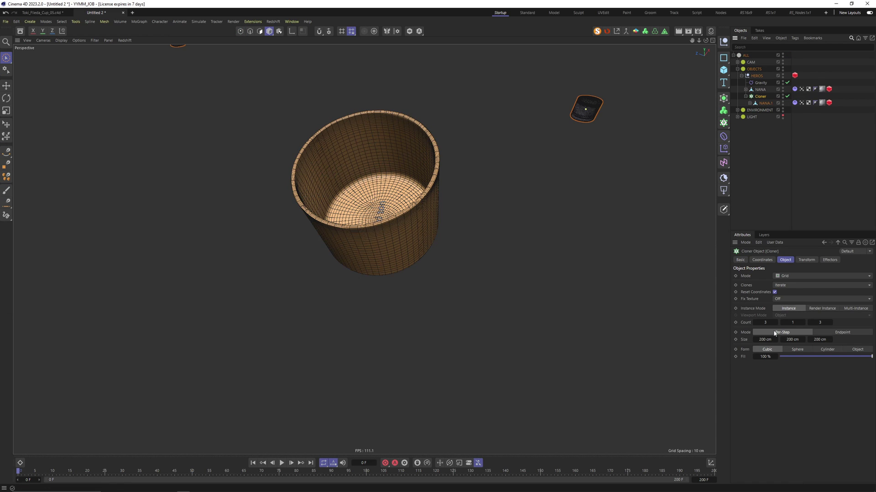
# Step: Set the Cloner grid spacing to 2 cm and the count to 3 per axis
pyautogui.scroll(-5, 469, 225)
pyautogui.click(764, 340)
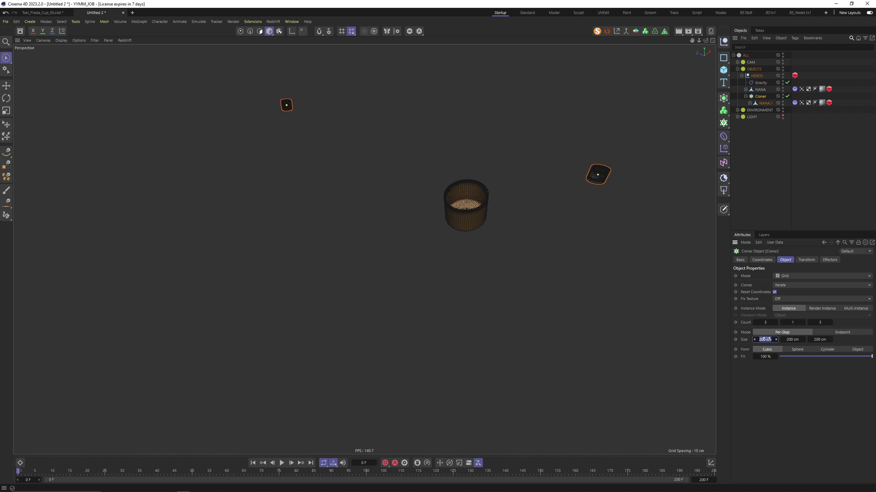
pyautogui.write('2')
pyautogui.press('Tab')
pyautogui.press('Tab')
pyautogui.write('2')
pyautogui.press('Tab')
pyautogui.click(791, 340)
pyautogui.write('2')
pyautogui.press('Tab')
pyautogui.click(792, 323)
pyautogui.write('3')
pyautogui.press('Return')
pyautogui.press('h')
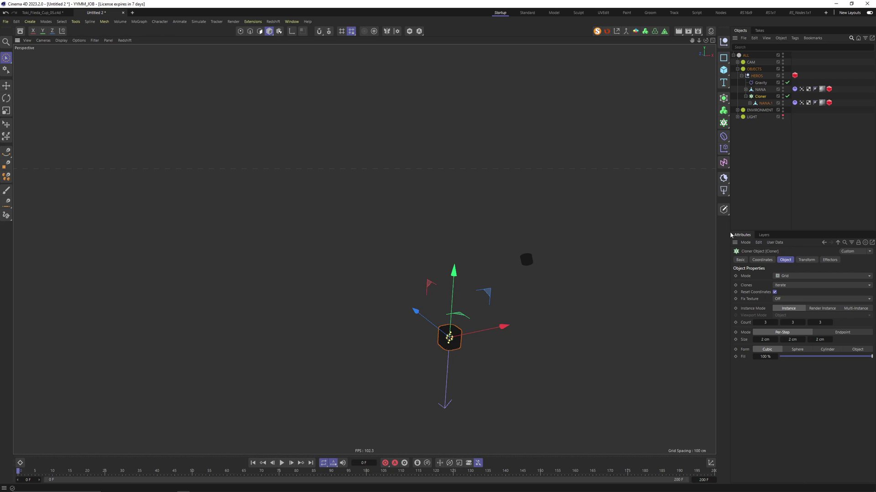
# Step: Frame the cloner and switch the viewport to smooth shading
pyautogui.press('o')
pyautogui.press('n')
pyautogui.press('a')
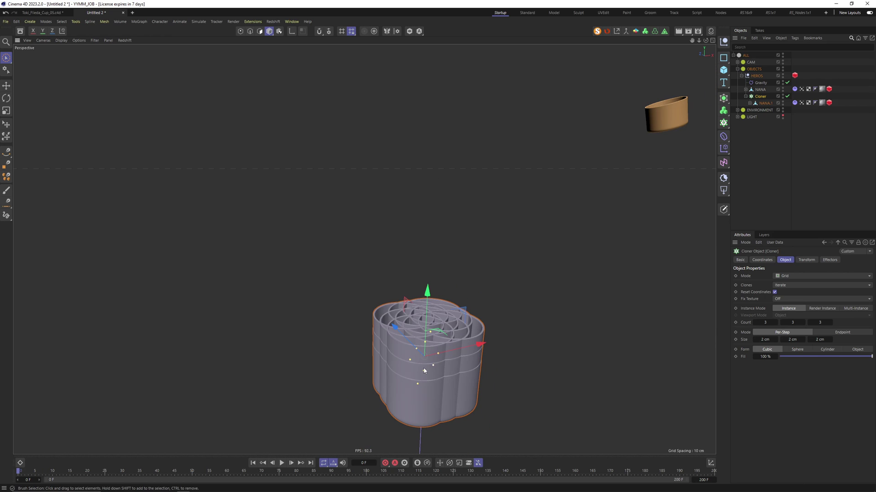
pyautogui.scroll(-5, 643, 118)
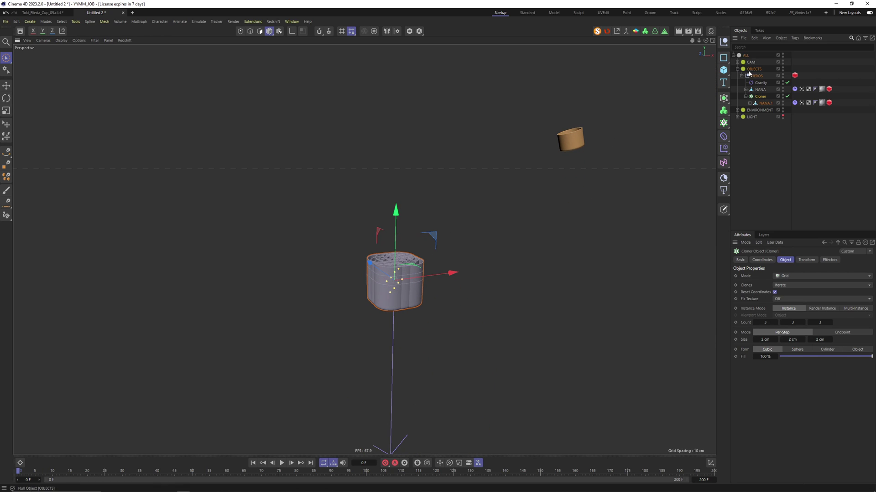
# Step: Reset the HEROS group's position to the world origin
pyautogui.click(762, 260)
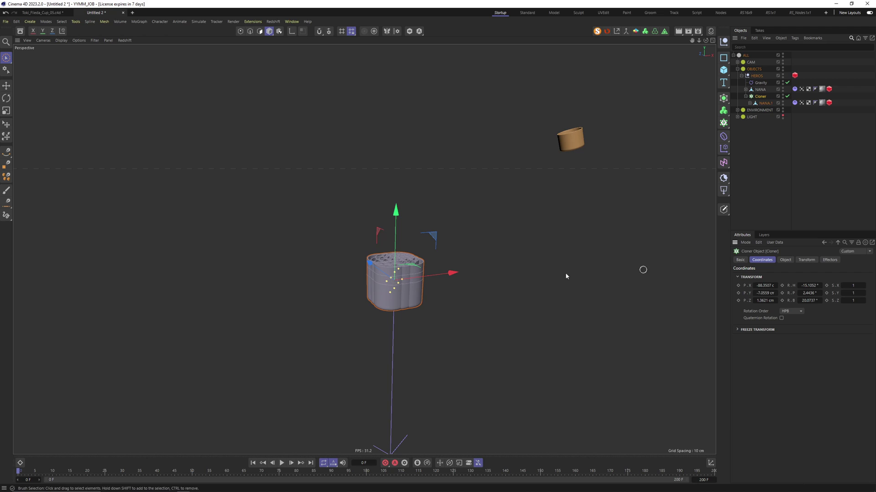
pyautogui.click(757, 77)
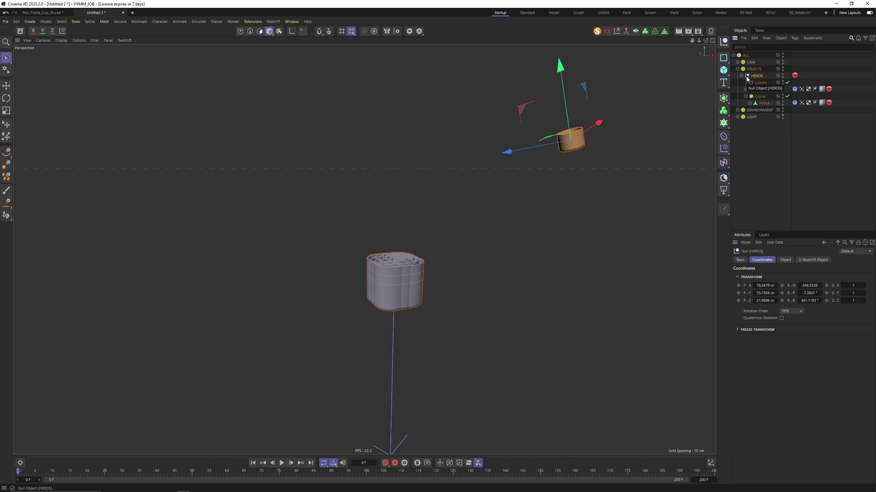
pyautogui.hotkey('alt', 'shift', '0')
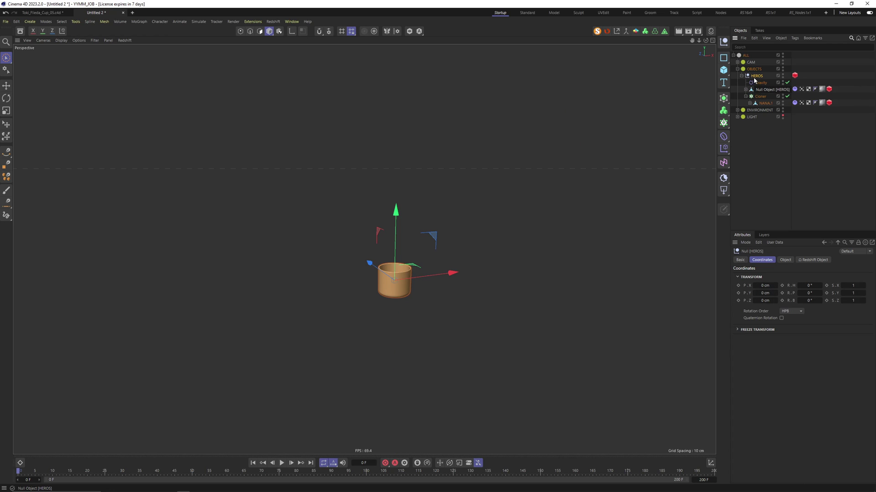
# Step: Raise the original NANA cup about 41 cm above the cloned cluster
pyautogui.click(761, 83)
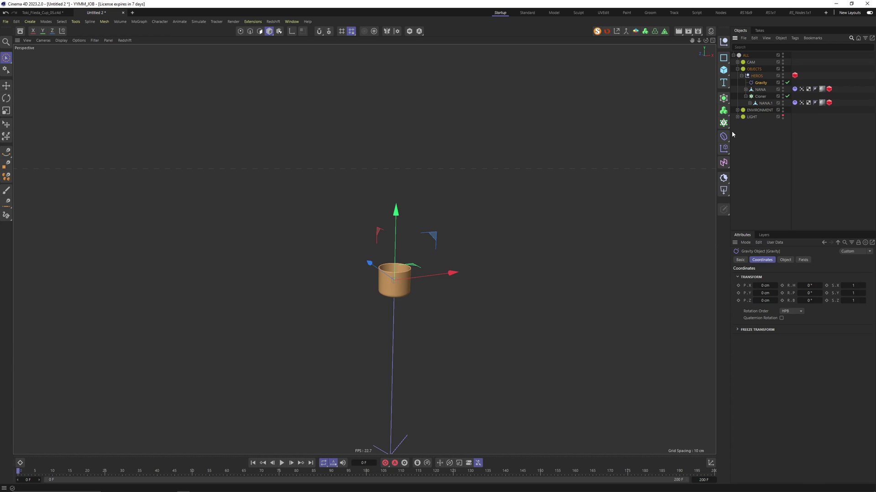
pyautogui.click(761, 97)
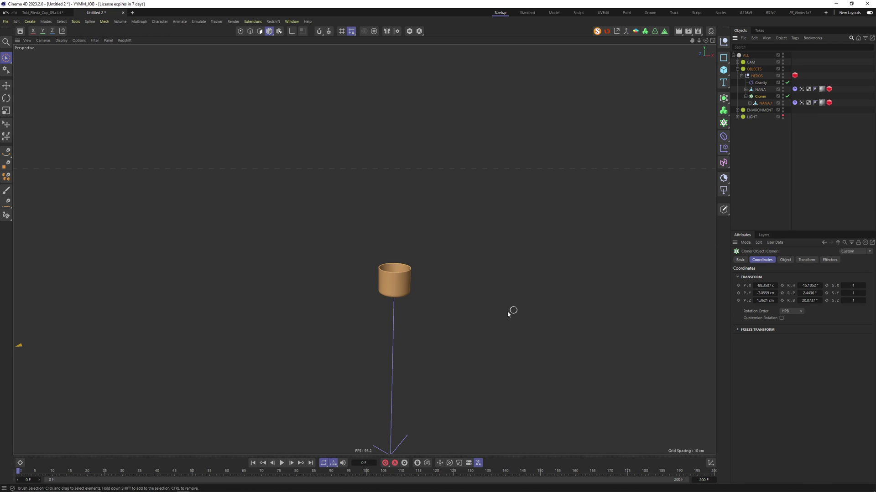
pyautogui.click(395, 280)
pyautogui.click(752, 69)
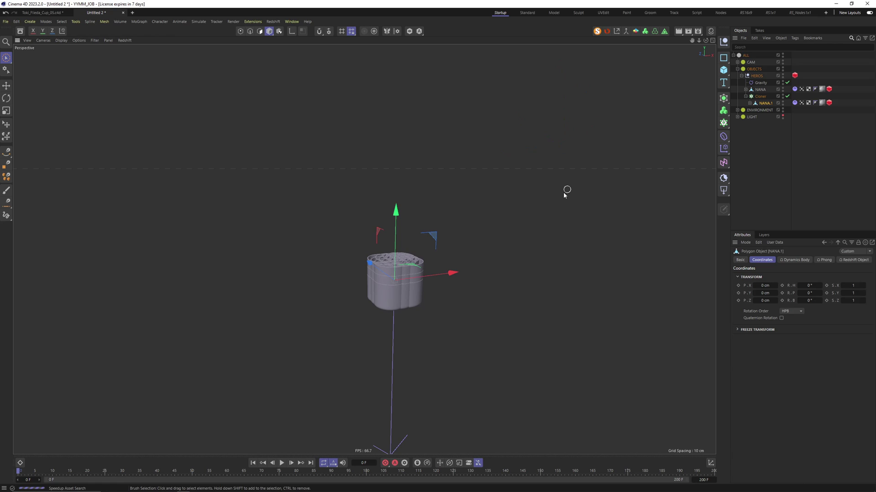
pyautogui.click(394, 280)
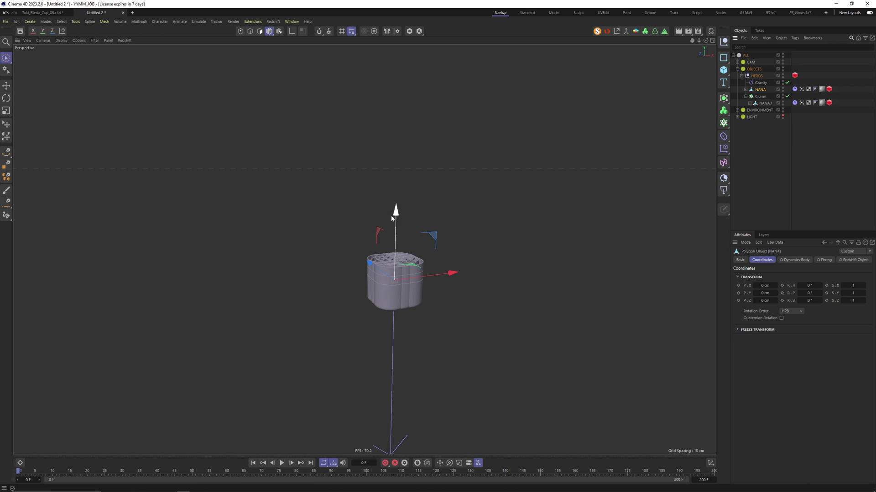
pyautogui.moveTo(400, 216); pyautogui.dragTo(398, 41)
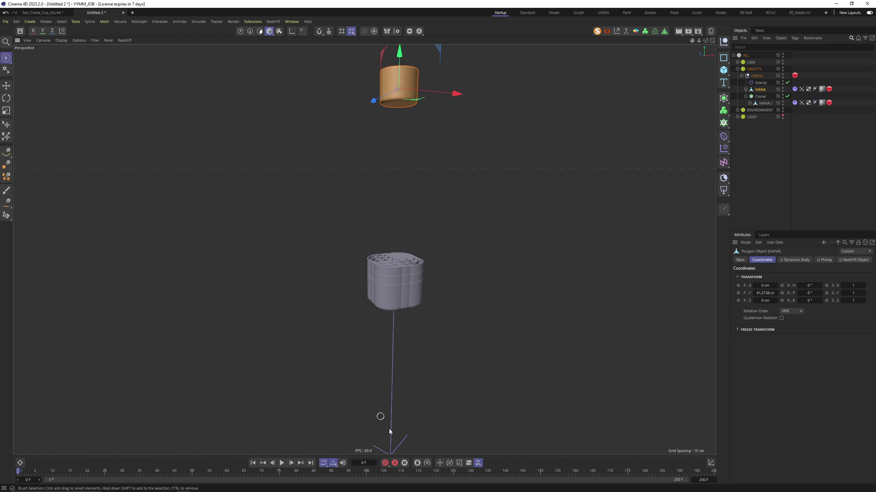
pyautogui.click(395, 270)
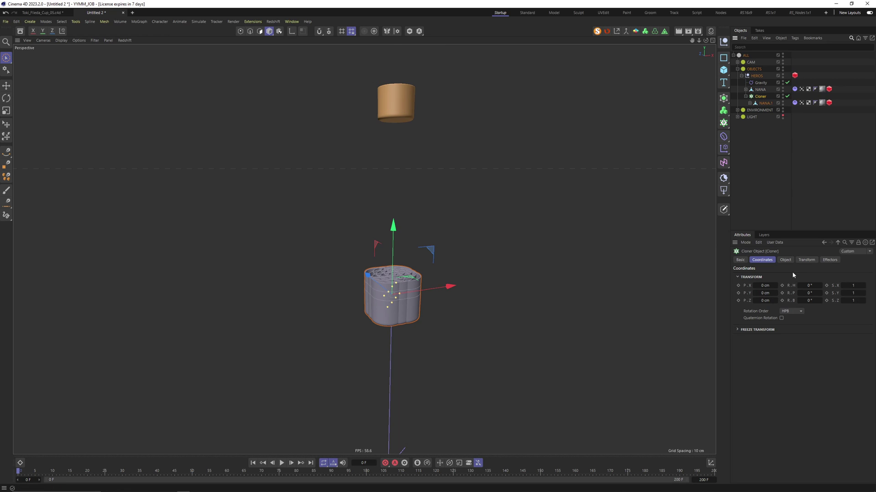
# Step: Set the Cloner count to 2×2×2 and play to watch the cups fall
pyautogui.click(785, 260)
pyautogui.click(768, 323)
pyautogui.write('2')
pyautogui.press('Tab')
pyautogui.write('2')
pyautogui.press('Tab')
pyautogui.write('2')
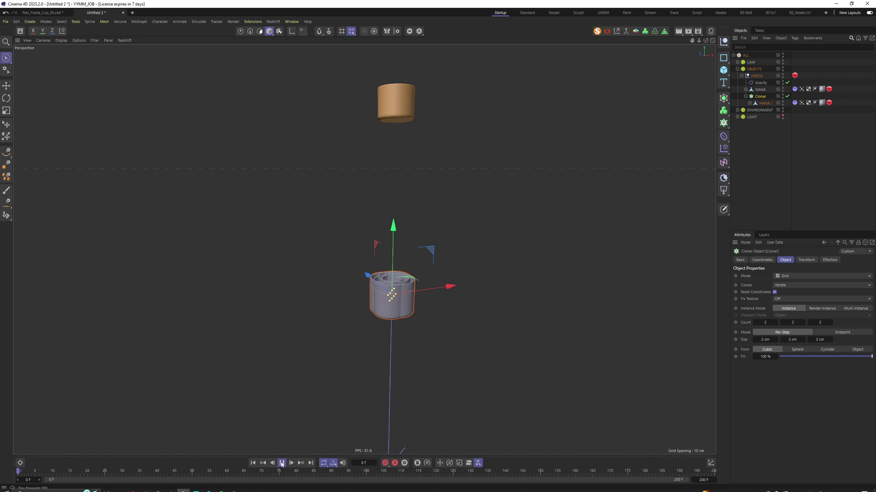
pyautogui.press('F8')
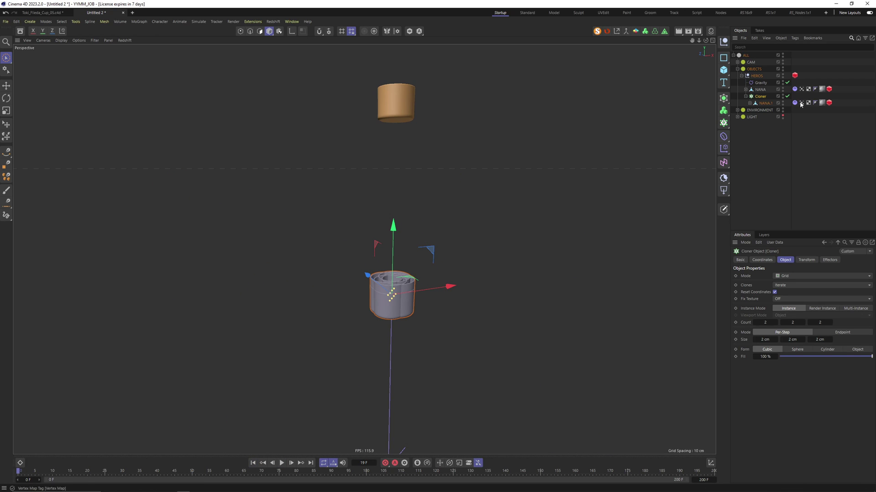
# Step: Set NANA.1's Dynamics Body Follow Position and Follow Rotation to 15, then replay
pyautogui.click(795, 103)
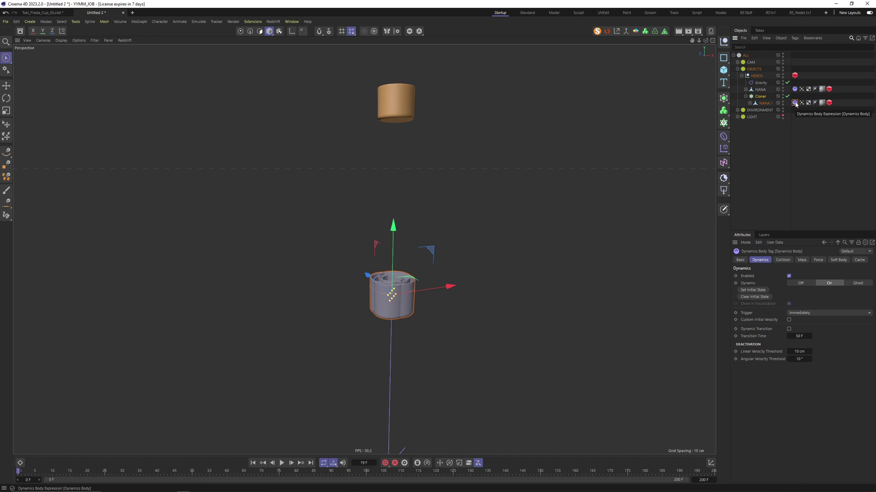
pyautogui.click(818, 261)
pyautogui.click(786, 276)
pyautogui.press('Tab')
pyautogui.write('15')
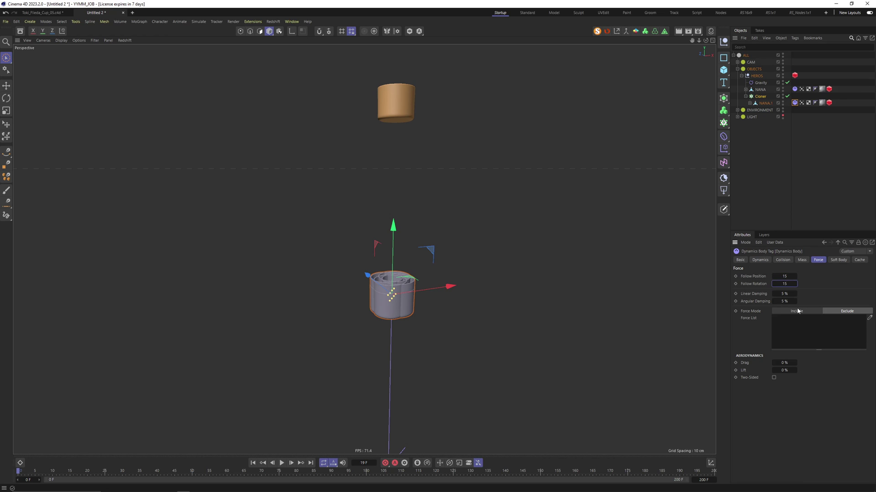
pyautogui.click(282, 462)
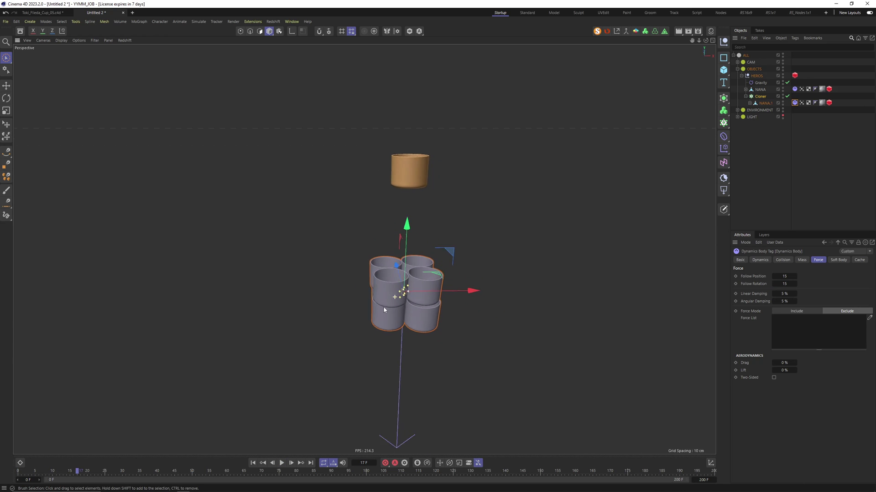
pyautogui.click(759, 96)
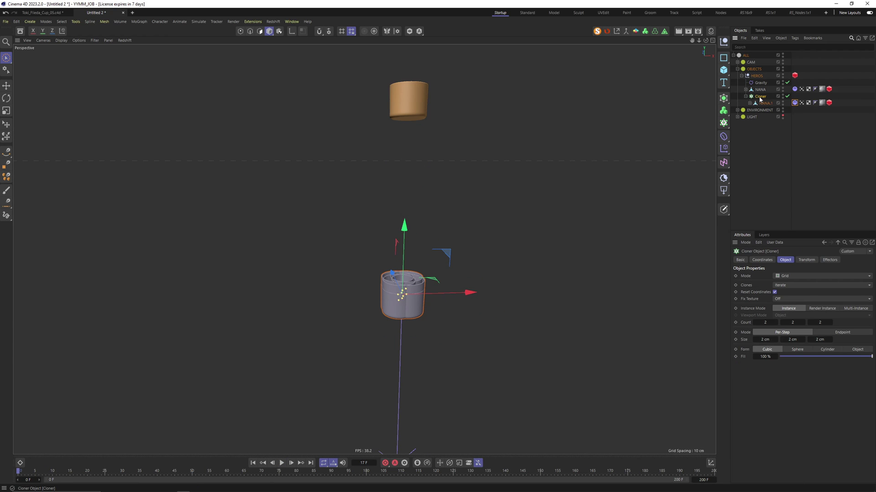
# Step: Add a Random effector inside HEROS through Commander to randomize the clones
pyautogui.hotkey('shift', 'c')
pyautogui.write('n')
pyautogui.press('BackSpace')
pyautogui.write('and')
pyautogui.press('Return')
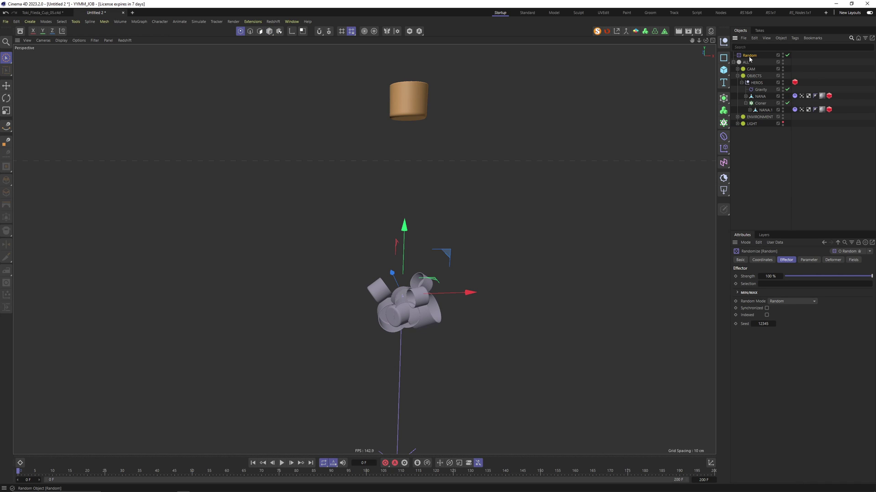
pyautogui.moveTo(774, 89)
pyautogui.mouseDown()
pyautogui.moveTo(758, 97)
pyautogui.moveTo(767, 86)
pyautogui.mouseUp()
pyautogui.click(760, 104)
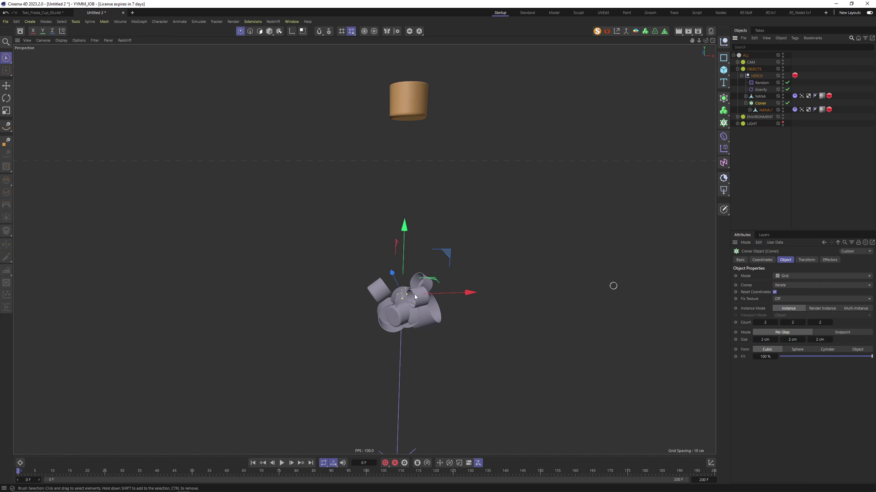
pyautogui.scroll(3, 414, 300)
pyautogui.keyDown('alt'); pyautogui.moveTo(415, 301); pyautogui.dragTo(429, 292); pyautogui.keyUp('alt')
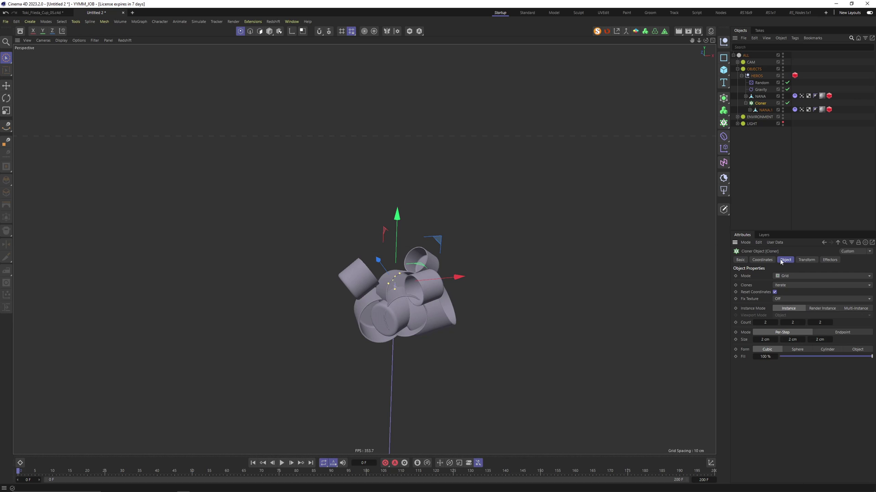
# Step: Turn off Scale randomization in the Random effector's parameters and play the animation
pyautogui.click(762, 83)
pyautogui.click(803, 261)
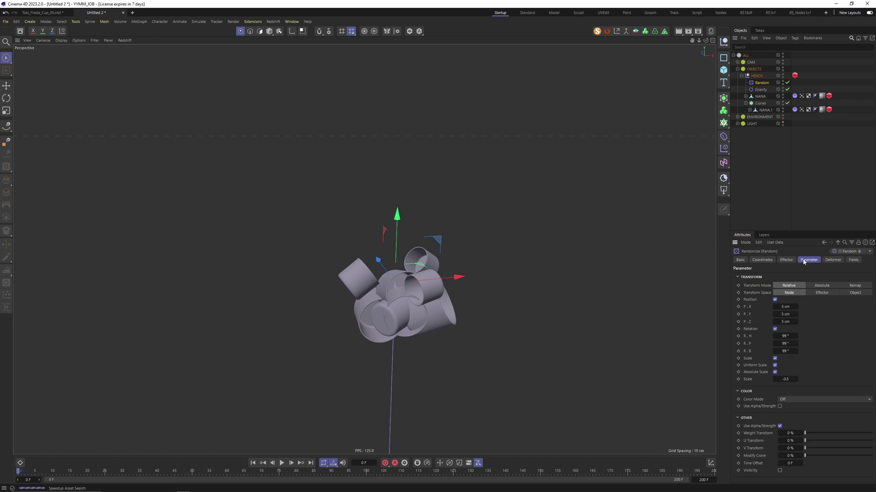
pyautogui.click(869, 252)
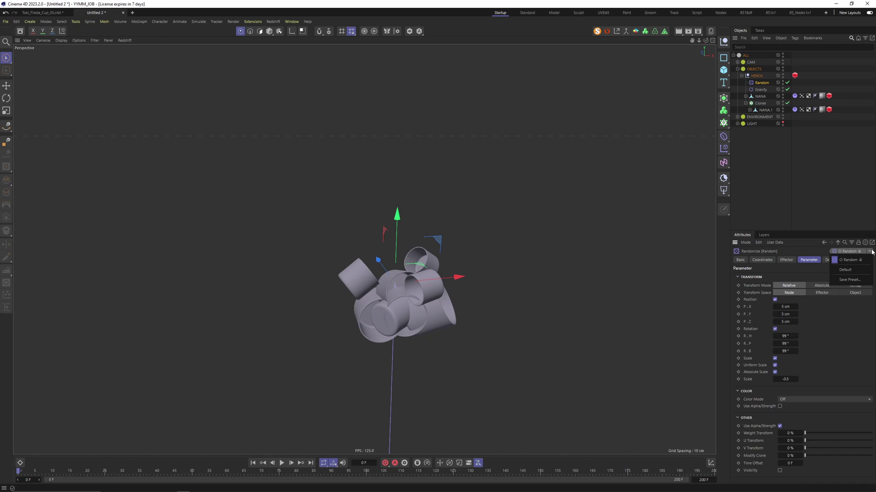
pyautogui.click(847, 281)
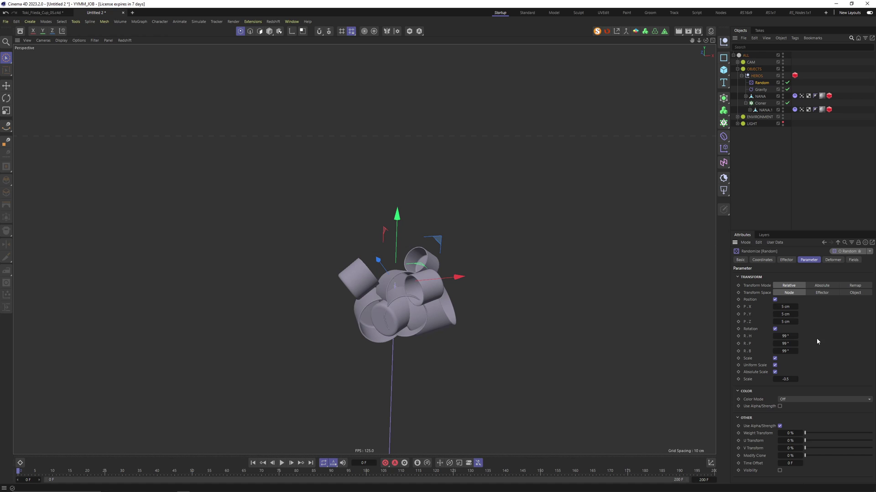
pyautogui.click(775, 358)
pyautogui.moveTo(638, 347)
pyautogui.keyDown('alt'); pyautogui.mouseDown()
pyautogui.moveTo(456, 387)
pyautogui.moveTo(293, 455)
pyautogui.mouseUp(); pyautogui.keyUp('alt')
pyautogui.click(281, 463)
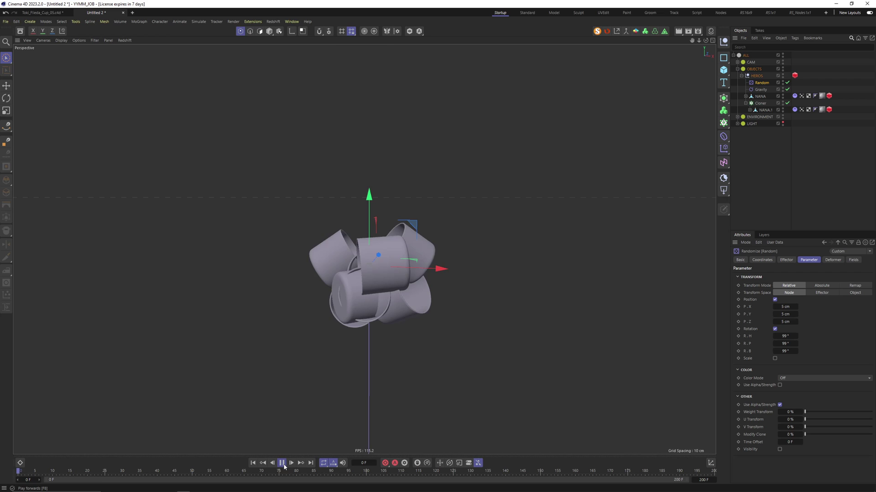
# Step: Set the Cloner Count to 2, 1, 1 so only two cups appear
pyautogui.click(405, 255)
pyautogui.click(766, 322)
pyautogui.press('Tab')
pyautogui.write('1')
pyautogui.press('Tab')
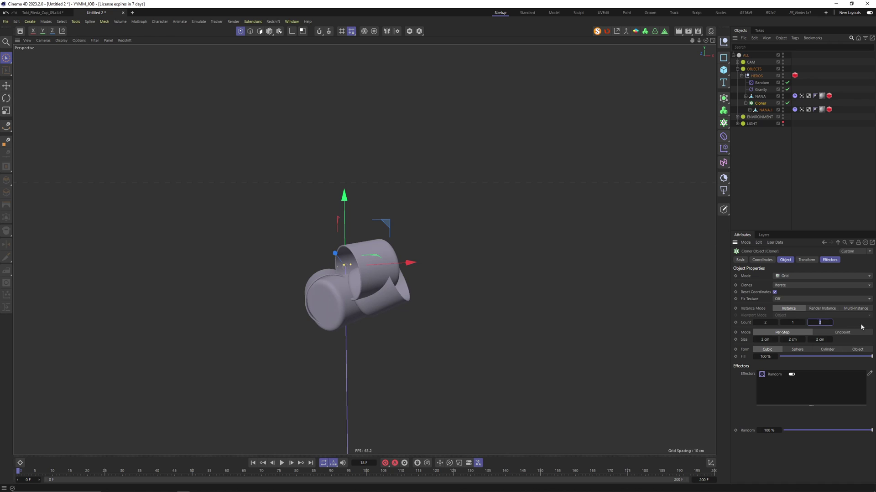
pyautogui.write('1')
pyautogui.press('Return')
pyautogui.keyDown('alt'); pyautogui.moveTo(238, 280); pyautogui.dragTo(356, 363); pyautogui.keyUp('alt')
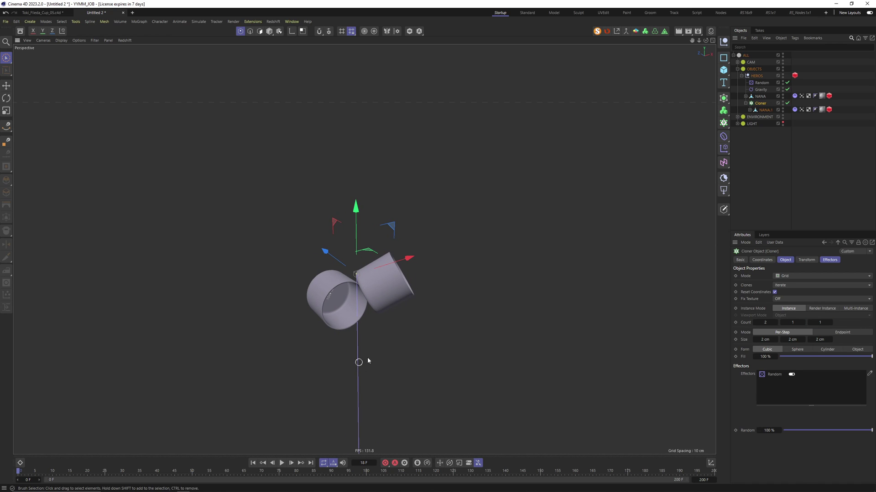
# Step: Play and step through the animation to watch the cups fall
pyautogui.click(281, 463)
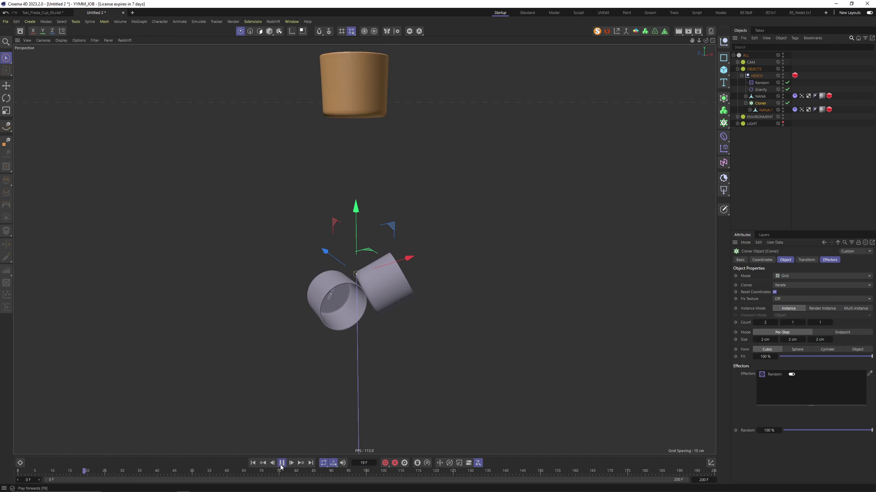
pyautogui.scroll(-5, 348, 283)
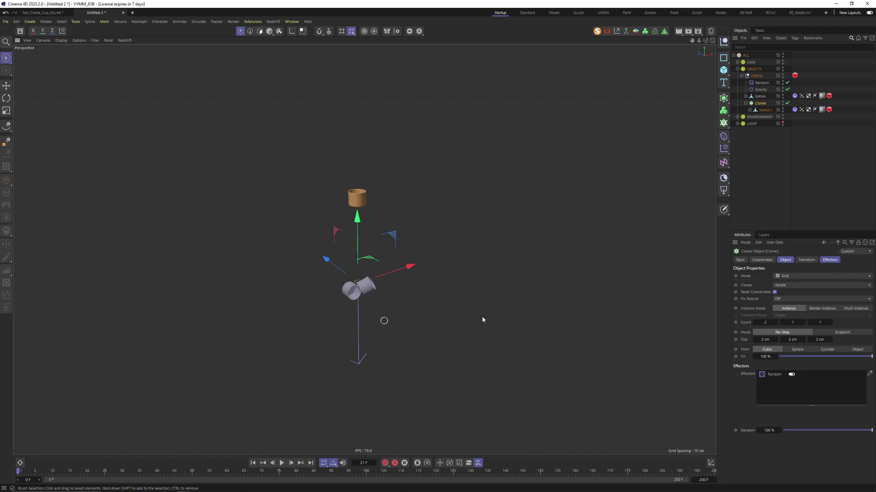
pyautogui.click(281, 463)
pyautogui.click(121, 472)
pyautogui.click(271, 463)
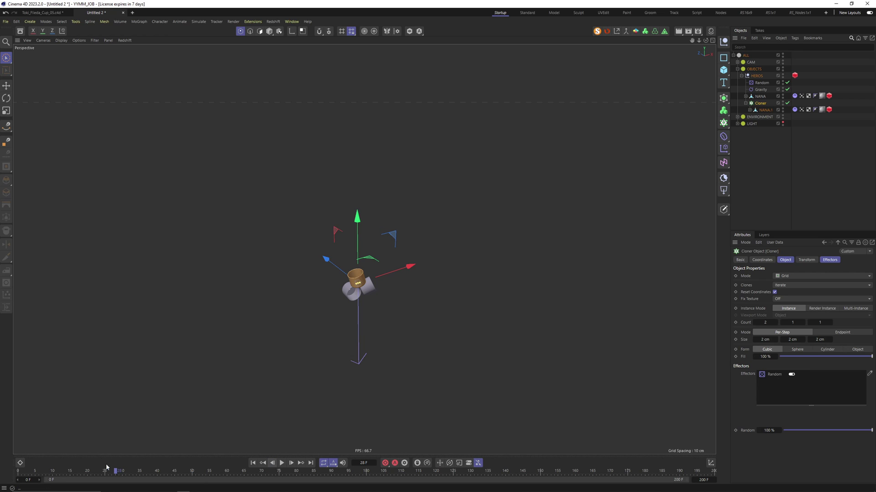
pyautogui.click(292, 463)
# Step: Raise the Cloner Count to 2, 2, 3, preview the extra clones, and return to the first frame
pyautogui.moveTo(824, 322); pyautogui.dragTo(850, 327)
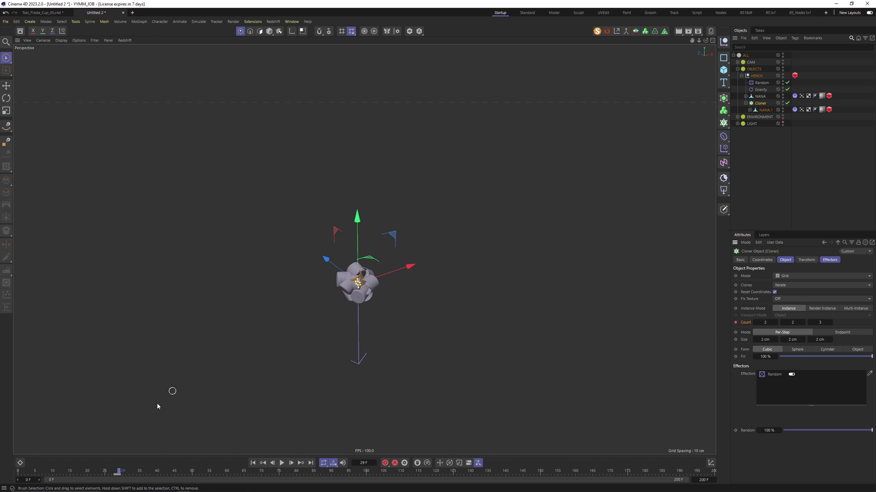
pyautogui.click(276, 461)
pyautogui.click(276, 461)
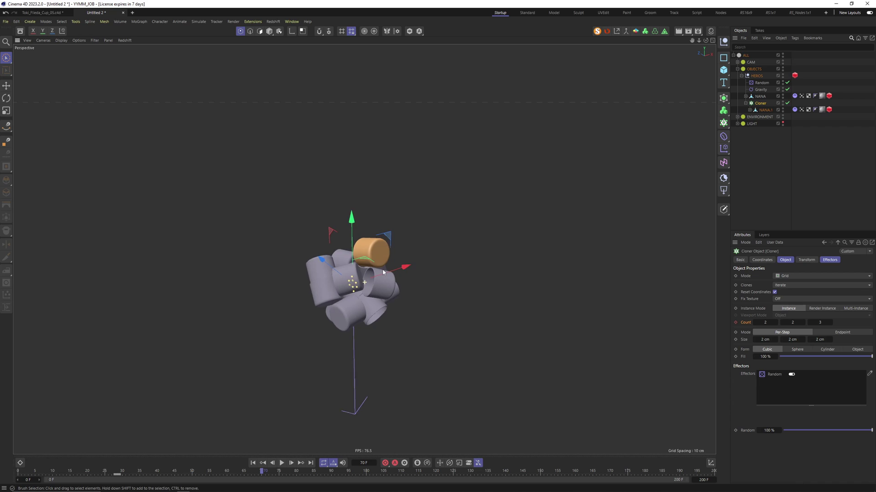
pyautogui.press('space')
pyautogui.click(254, 463)
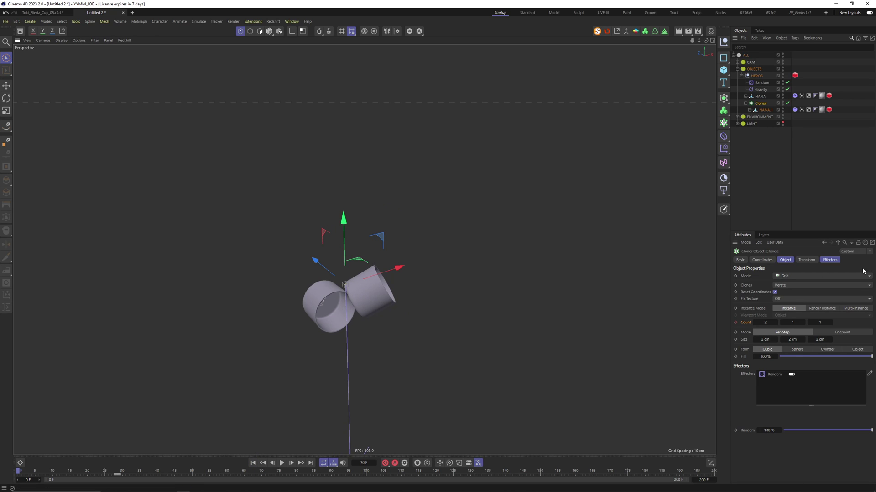
# Step: On the cloned cups' Dynamics Body force settings, set Follow Position 2 and Follow Rotation 3
pyautogui.click(795, 110)
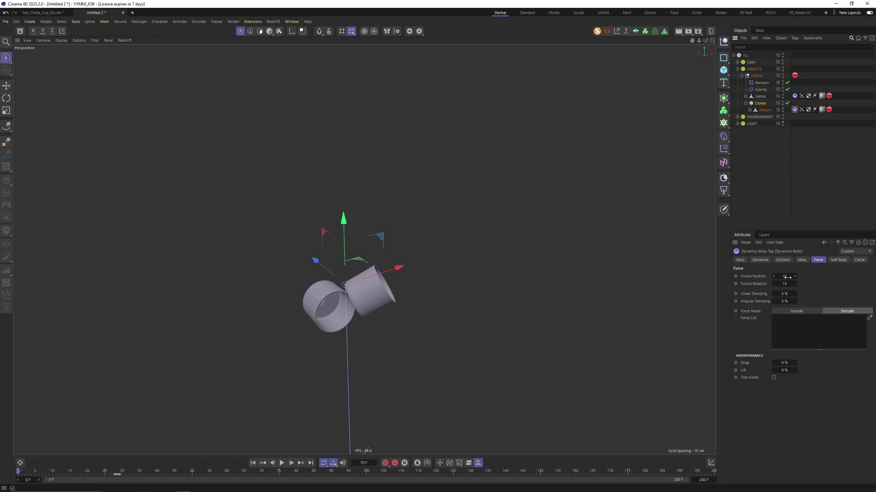
pyautogui.write('2')
pyautogui.press('Tab')
pyautogui.write('2')
pyautogui.press('Tab')
# Step: Play and replay the simulation from the start to test the new forces
pyautogui.click(281, 463)
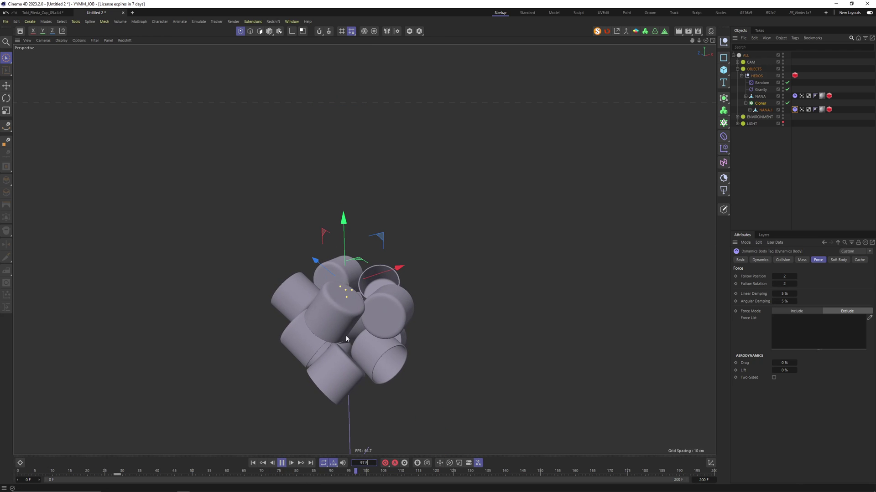
pyautogui.click(282, 463)
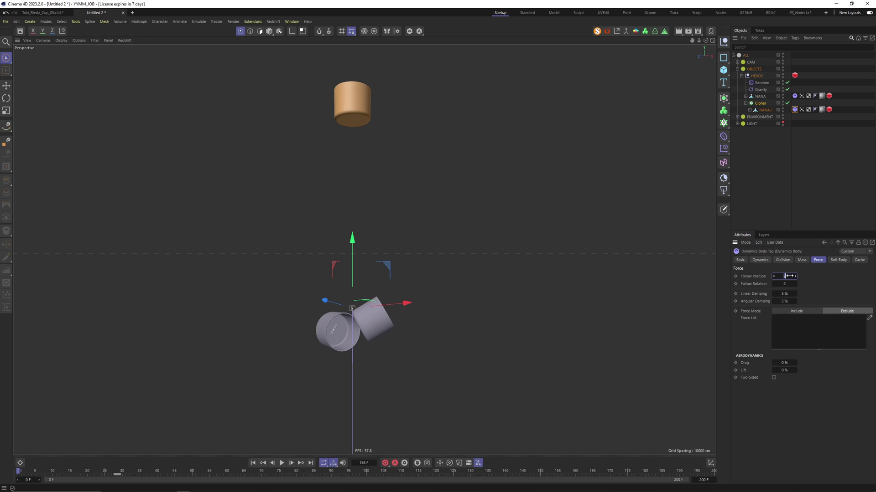
pyautogui.click(281, 463)
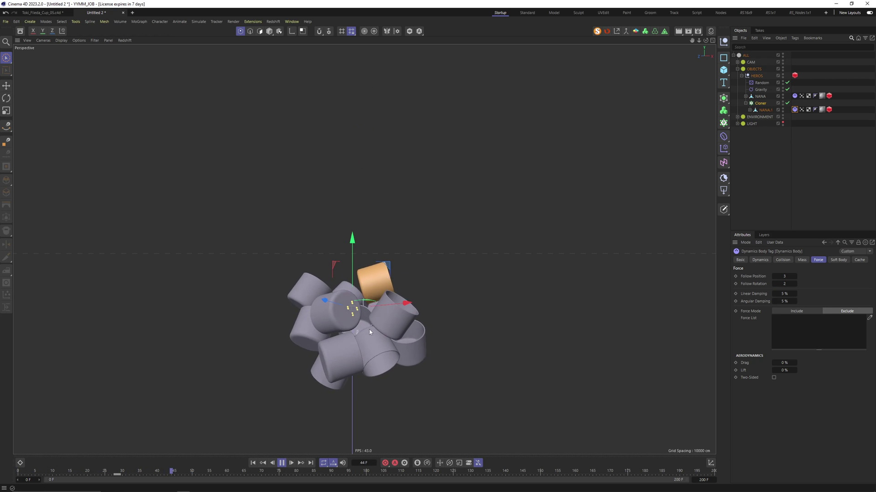
pyautogui.press('Tab')
pyautogui.click(253, 463)
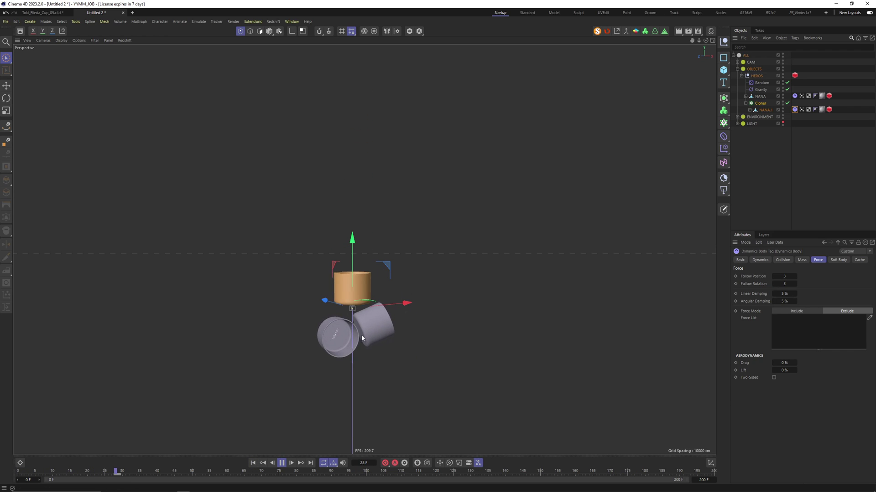
pyautogui.click(281, 463)
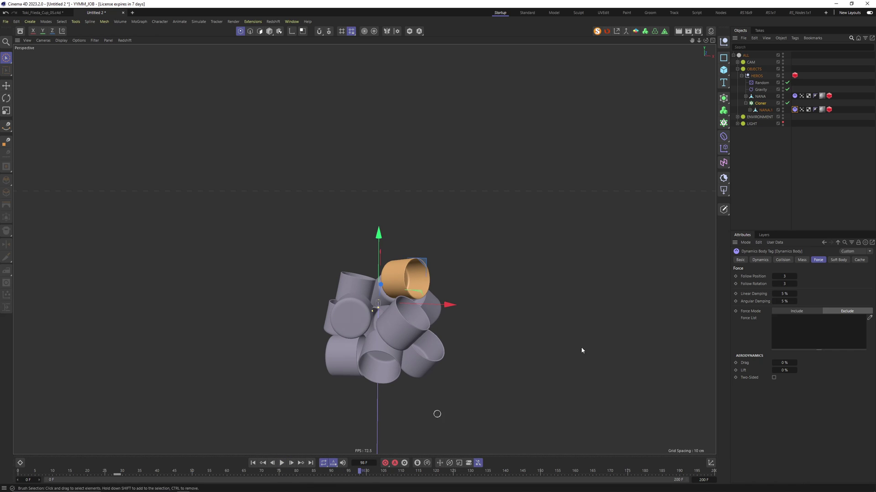
# Step: Keyframe the Cloner Count so it grows toward 3×3×3, and play back to check
pyautogui.click(762, 262)
pyautogui.click(760, 104)
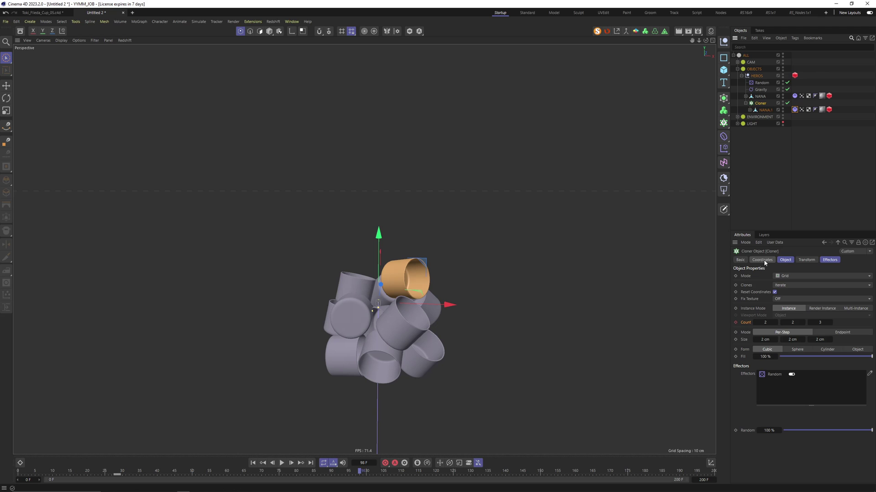
pyautogui.click(735, 323)
pyautogui.moveTo(796, 322); pyautogui.dragTo(852, 319)
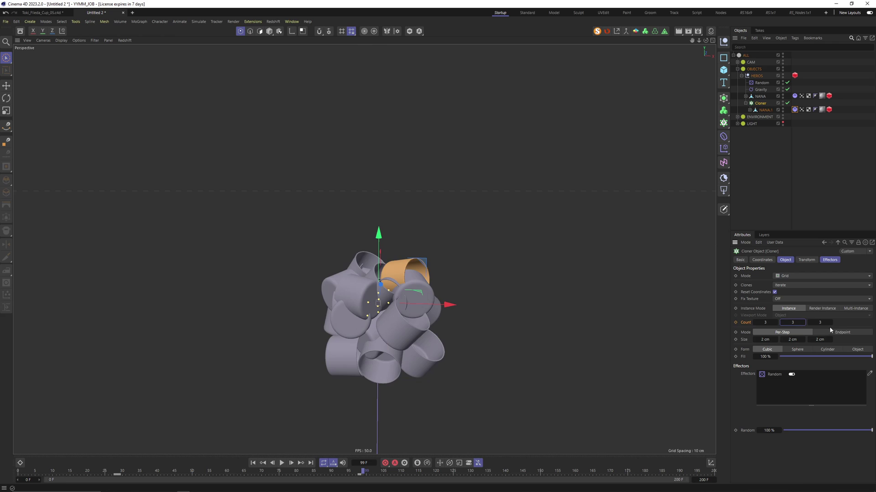
pyautogui.click(281, 463)
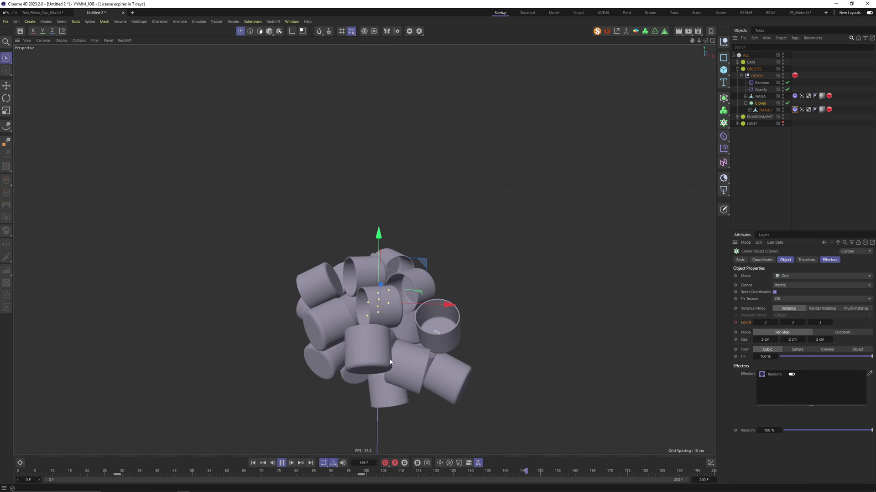
pyautogui.click(253, 463)
pyautogui.click(269, 31)
# Step: Enable Custom Initial Velocity on NANA's Dynamics Body and enter 55° angular velocity on X, Y and Z
pyautogui.click(396, 83)
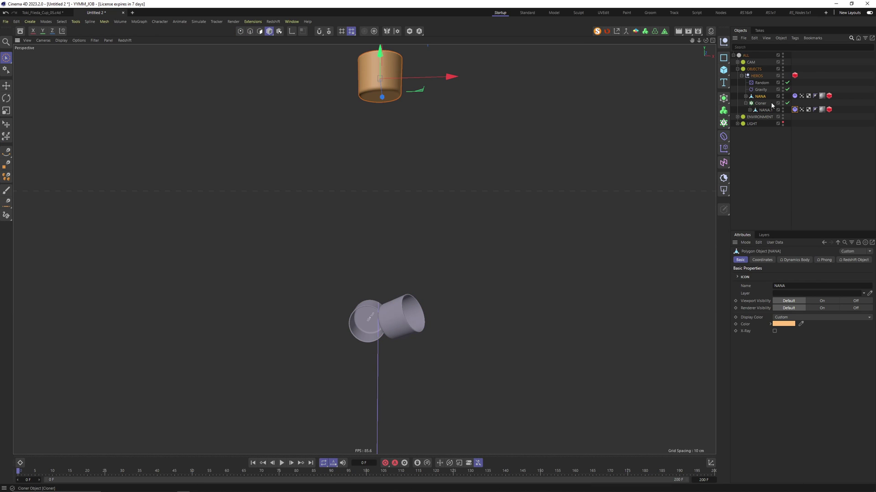
pyautogui.click(794, 96)
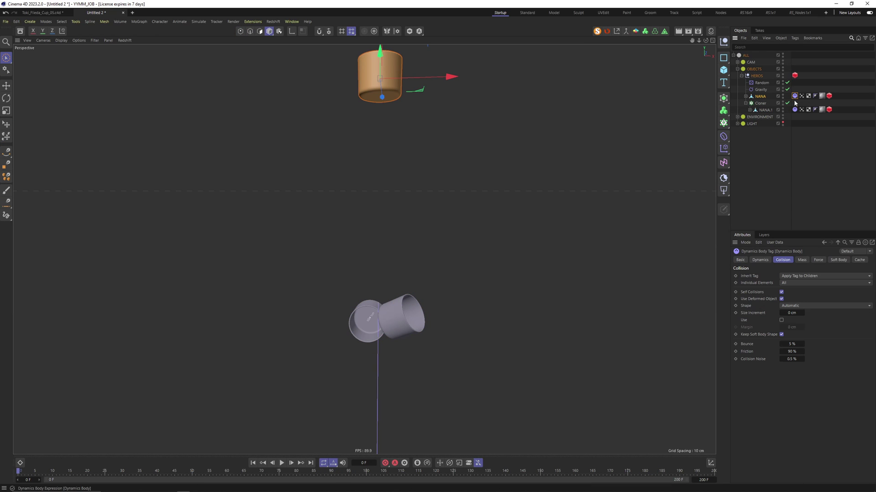
pyautogui.click(758, 263)
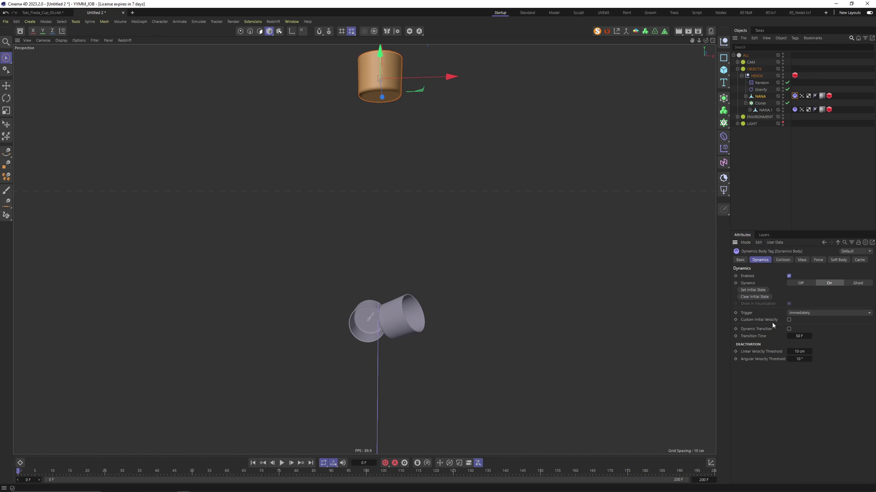
pyautogui.click(789, 320)
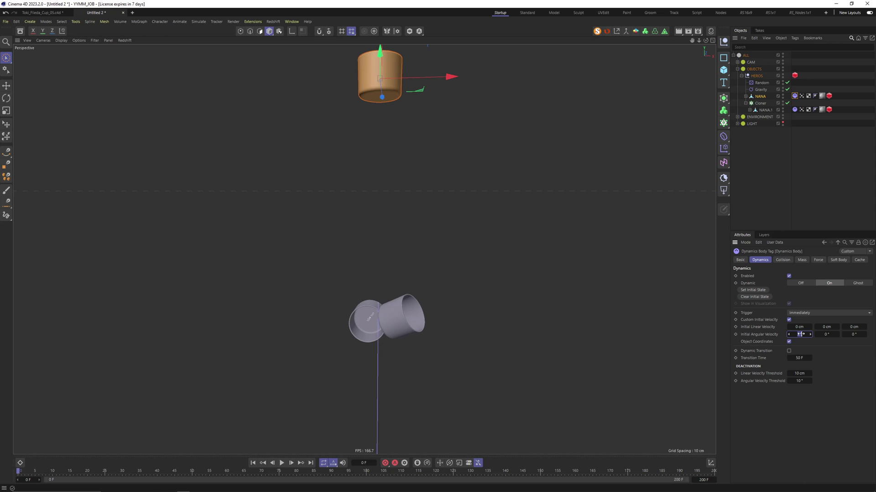
pyautogui.write('55')
pyautogui.press('Tab')
pyautogui.write('55')
pyautogui.press('Tab')
pyautogui.write('5')
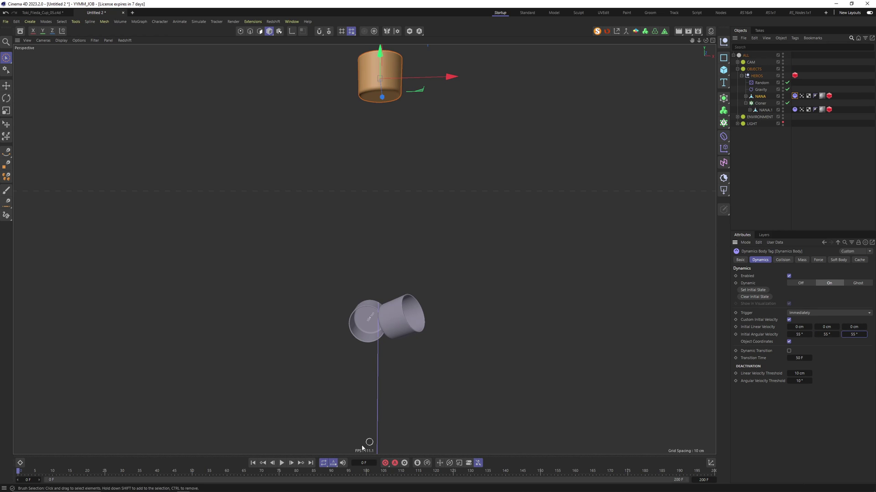
# Step: Replay the cup fall from the start and check the dynamics tag's Collision and Force settings
pyautogui.click(282, 464)
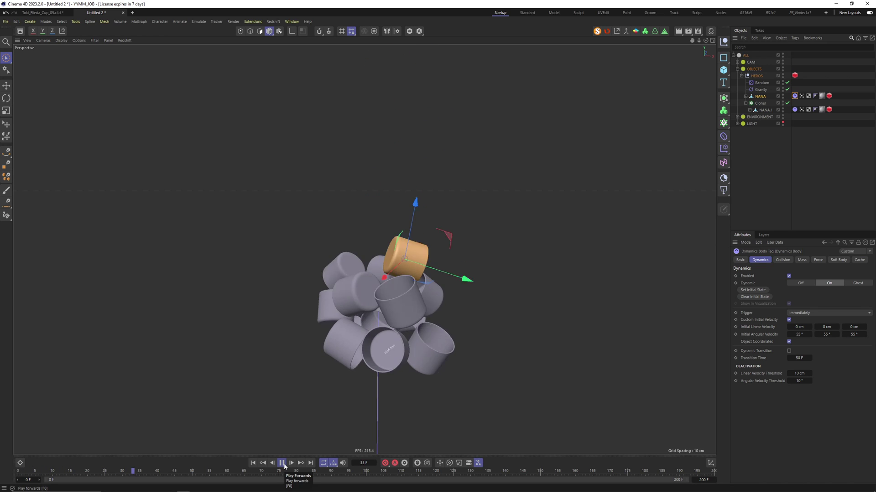
pyautogui.click(252, 463)
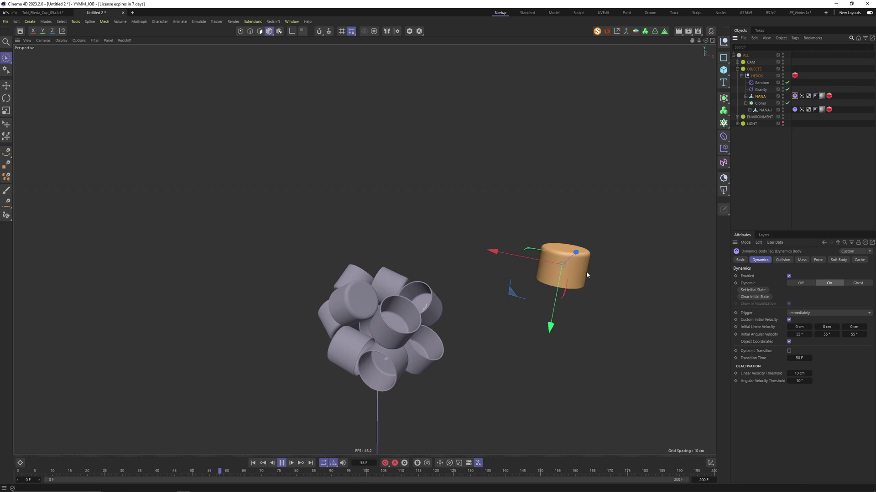
pyautogui.click(782, 260)
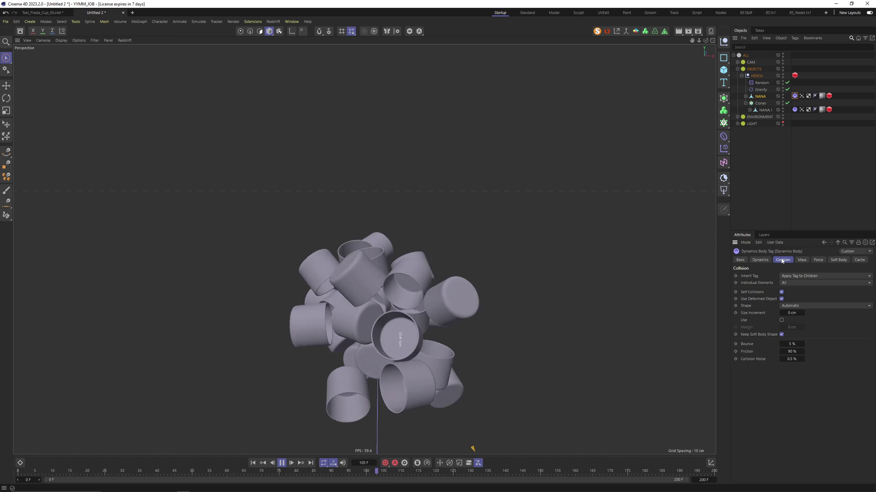
pyautogui.click(822, 261)
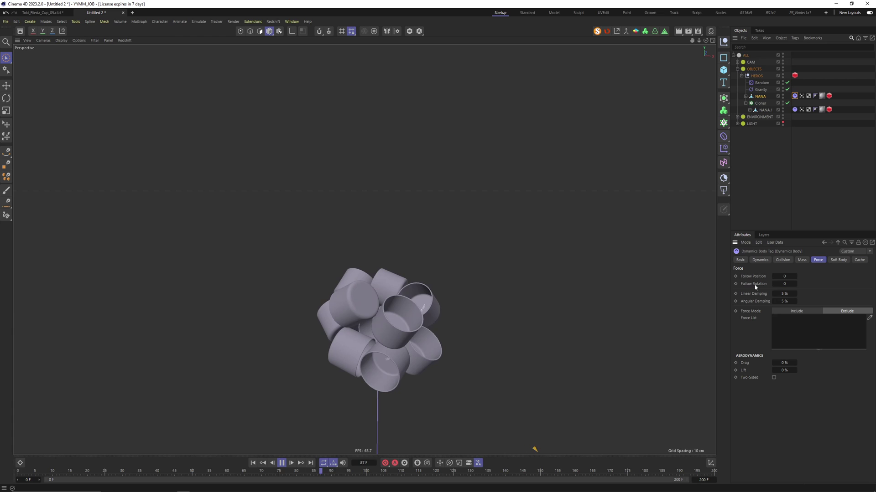
# Step: Set Linear Damping to 20 % and Angular Damping to 50 %, then rewind to frame 0
pyautogui.click(775, 294)
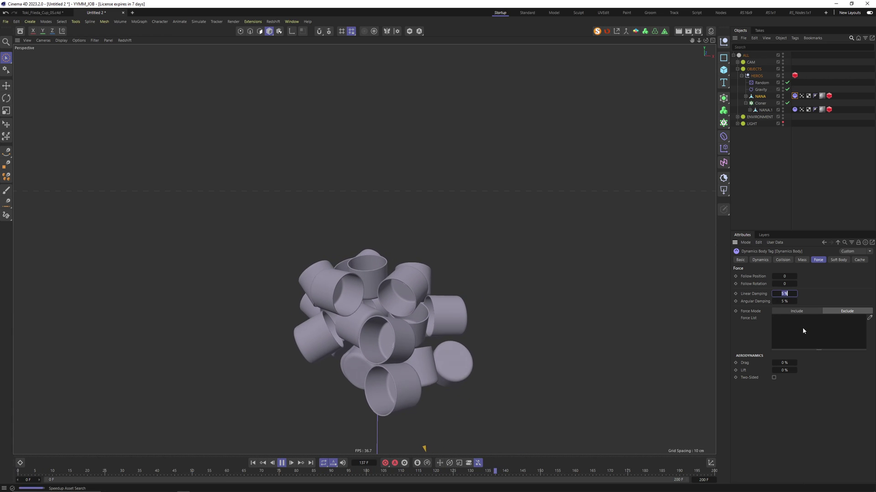
pyautogui.write('50')
pyautogui.press('Tab')
pyautogui.write('50')
pyautogui.press('Return')
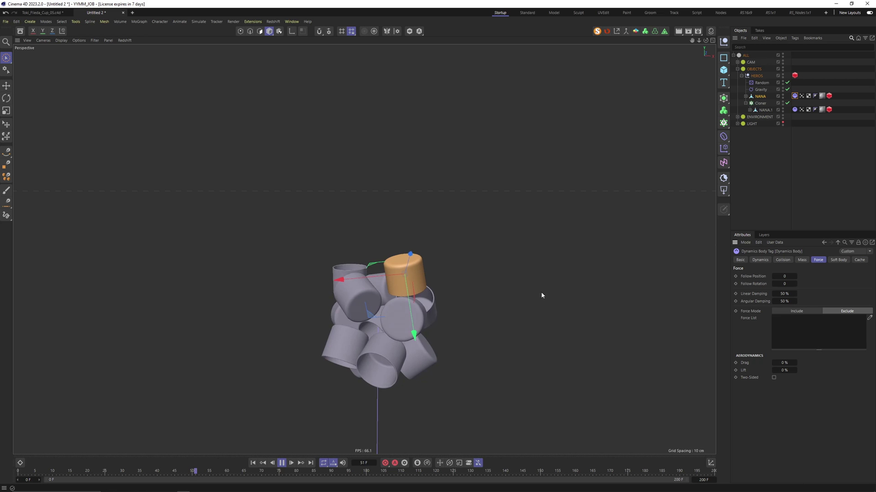
pyautogui.click(784, 294)
pyautogui.write('20')
pyautogui.press('Tab')
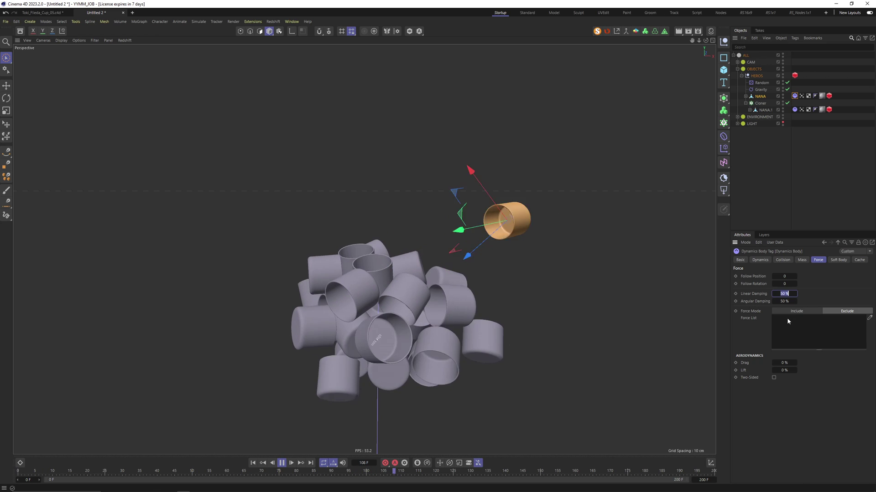
pyautogui.click(254, 463)
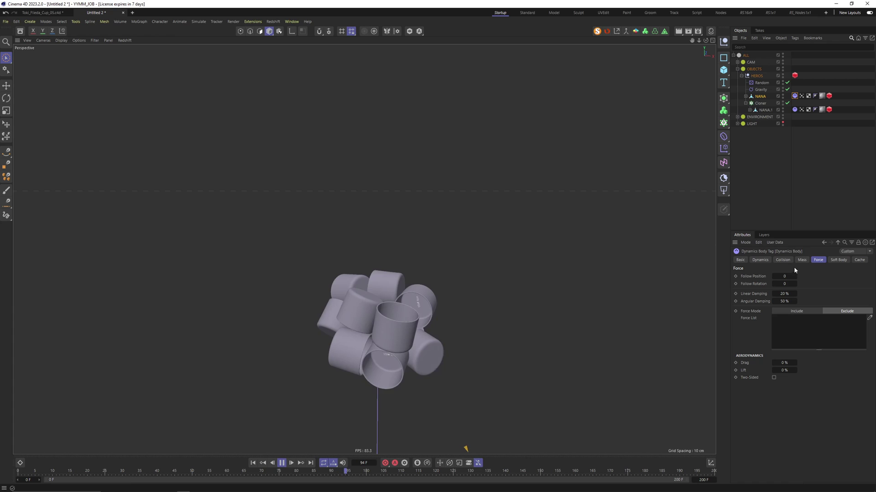
pyautogui.click(252, 462)
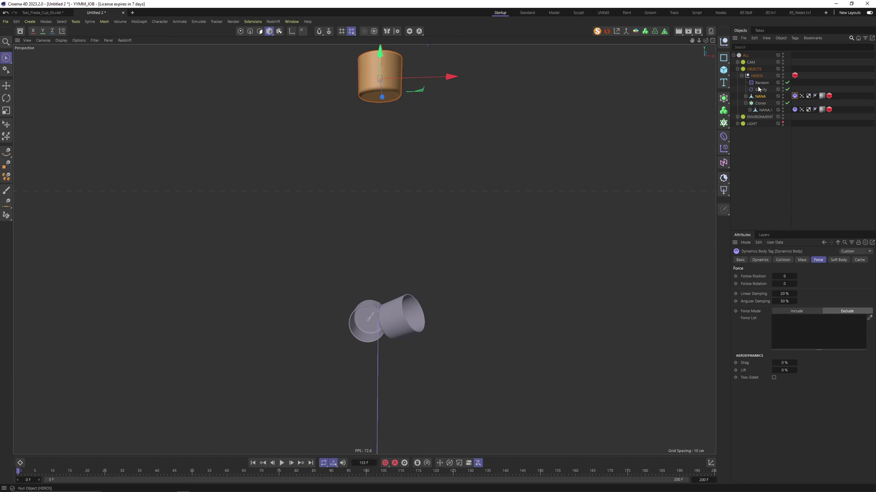
# Step: Duplicate the Cloner as Cloner.1 and delay its animation keys from frame 28 to 50
pyautogui.click(759, 104)
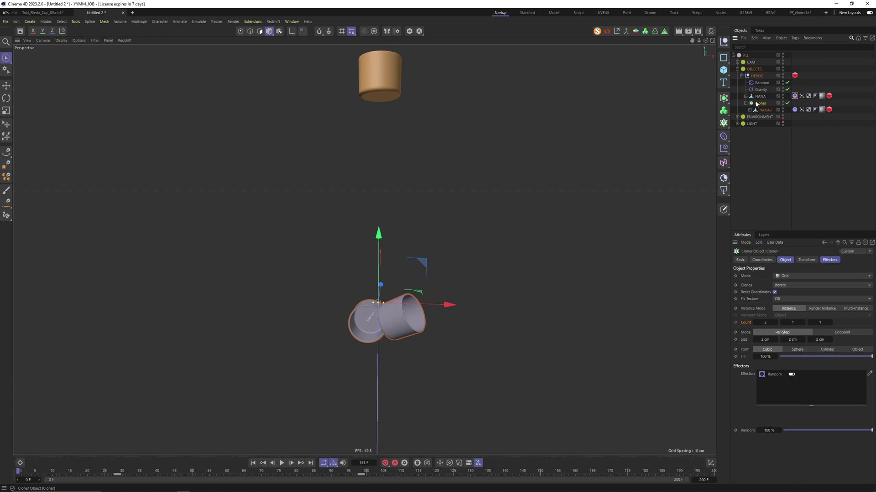
pyautogui.keyDown('ctrl'); pyautogui.moveTo(755, 103); pyautogui.dragTo(755, 100); pyautogui.keyUp('ctrl')
pyautogui.click(118, 475)
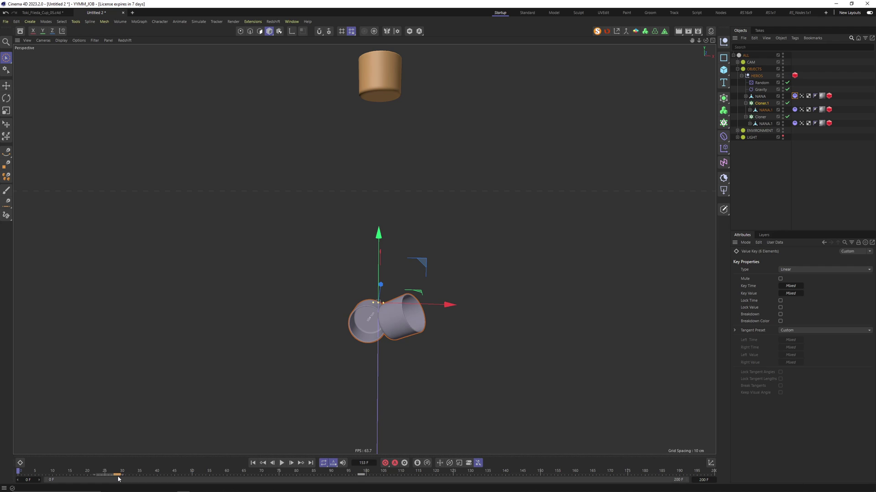
pyautogui.moveTo(118, 476); pyautogui.dragTo(197, 485)
pyautogui.click(360, 477)
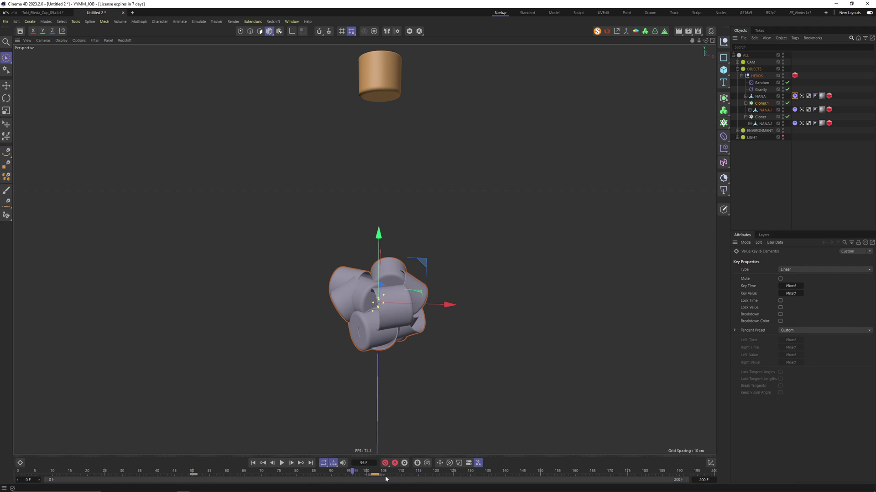
# Step: Move Cloner.1's cup cluster up and to the right and confirm its clone count
pyautogui.click(764, 104)
pyautogui.moveTo(316, 307)
pyautogui.mouseDown()
pyautogui.moveTo(527, 287)
pyautogui.moveTo(463, 278)
pyautogui.moveTo(476, 274)
pyautogui.moveTo(477, 211)
pyautogui.mouseUp()
pyautogui.click(192, 473)
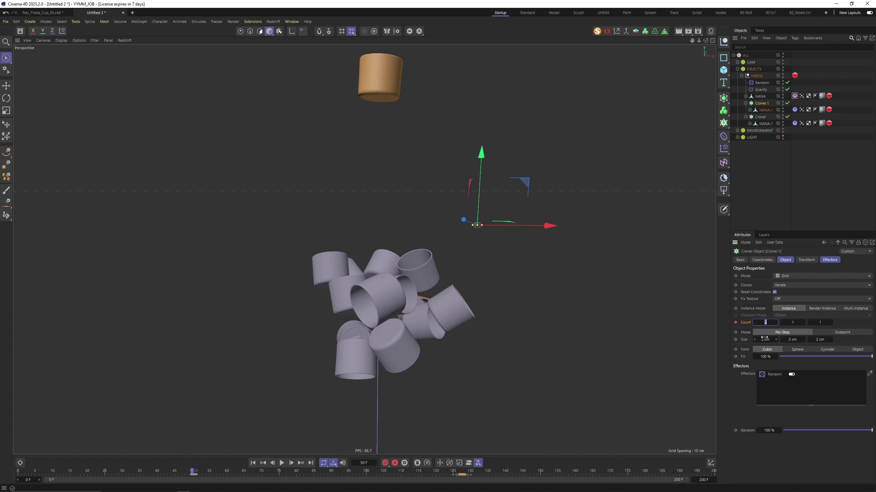
pyautogui.press('Return')
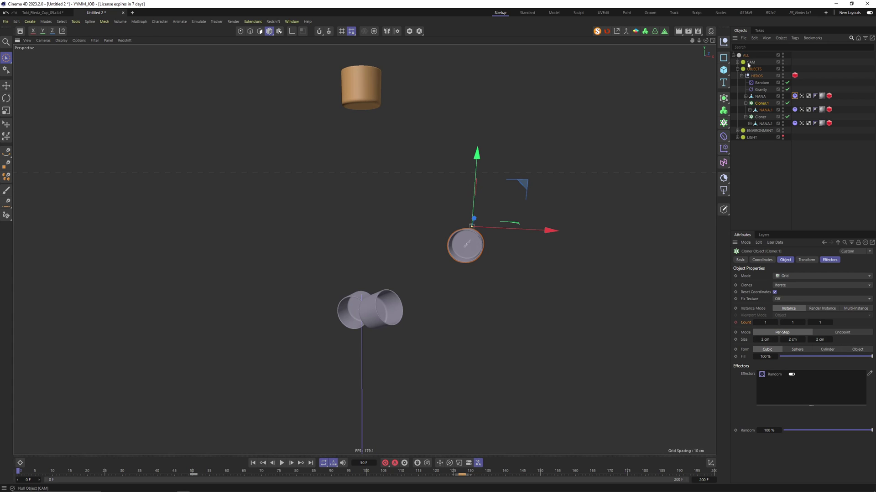
# Step: Toggle between the two-view layout and a maximised camera viewport
pyautogui.click(712, 41)
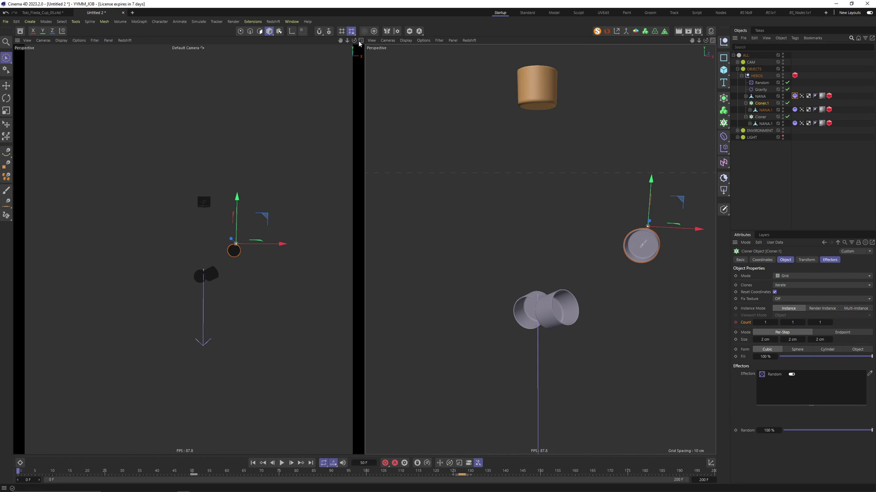
pyautogui.click(360, 39)
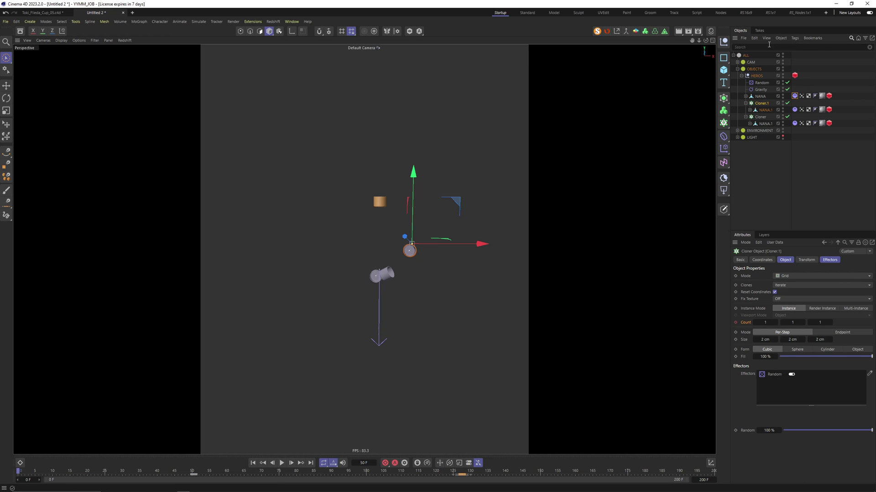
pyautogui.middleClick(409, 80)
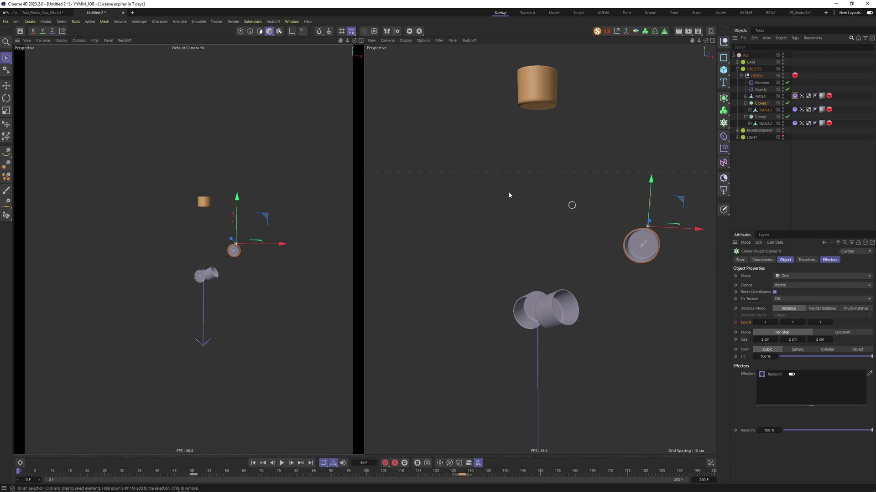
pyautogui.click(361, 41)
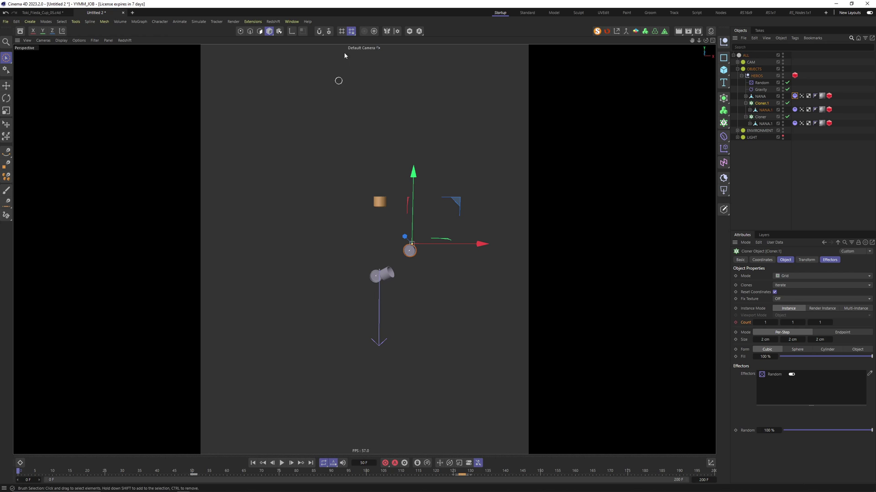
# Step: Look through the TELE camera, set its focal length to 200 mm, reframe the cups and play
pyautogui.click(737, 62)
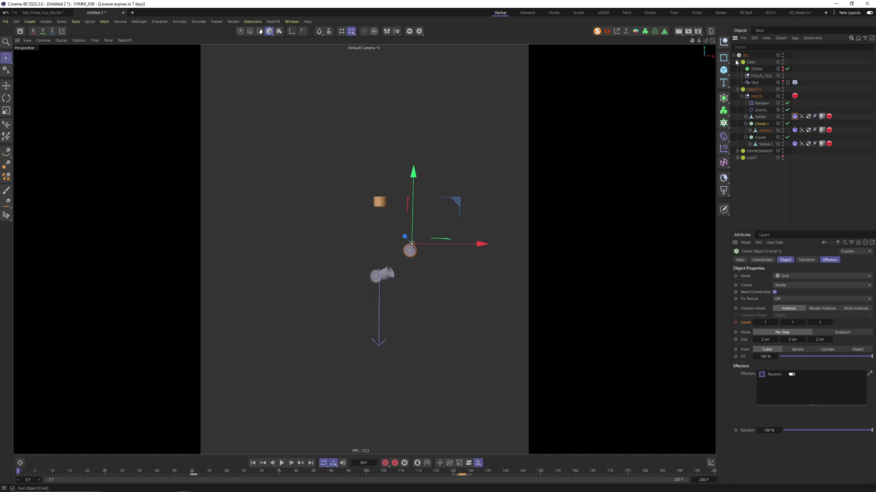
pyautogui.click(755, 83)
pyautogui.click(786, 83)
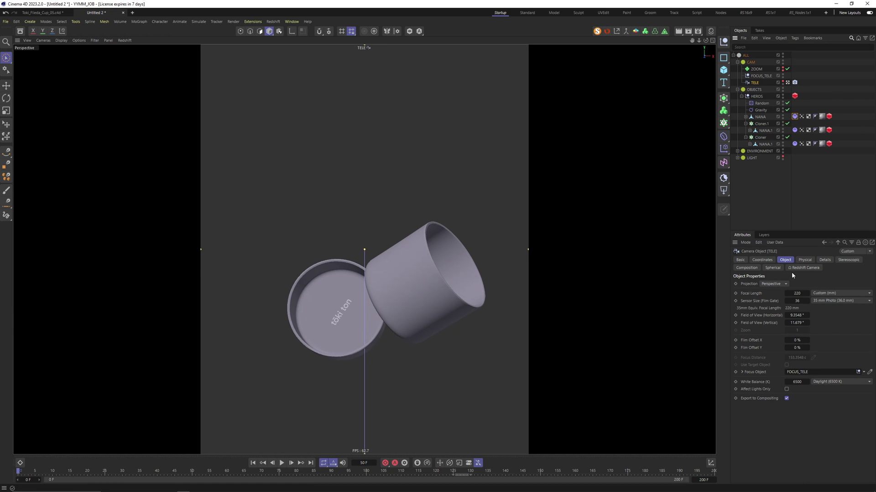
pyautogui.write('200')
pyautogui.press('Return')
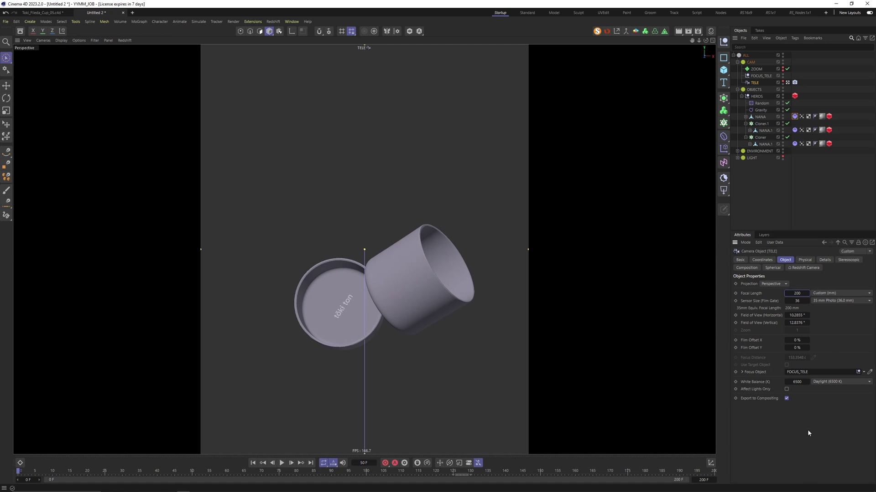
pyautogui.keyDown('alt'); pyautogui.moveTo(502, 279); pyautogui.dragTo(367, 283); pyautogui.keyUp('alt')
pyautogui.press('F8')
pyautogui.scroll(-4, 374, 288)
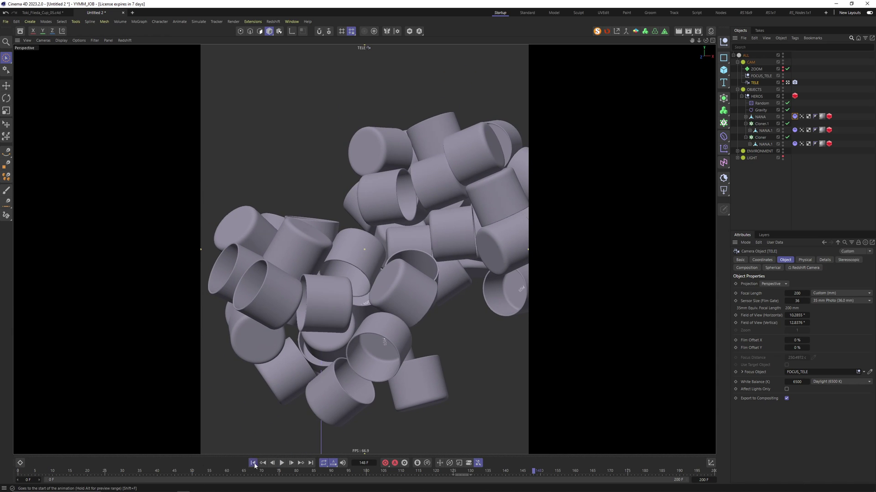
# Step: From frame 0, duplicate Cloner.1 as Cloner.2, move it up and left, and tilt it
pyautogui.click(254, 463)
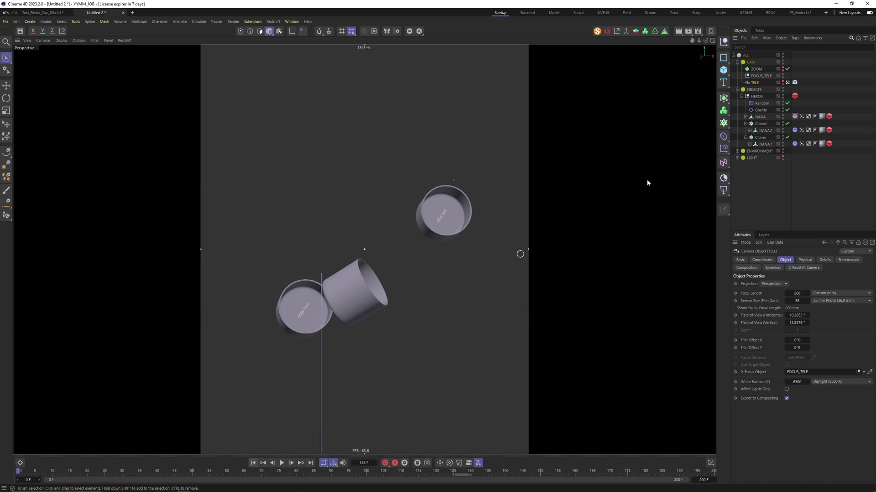
pyautogui.click(759, 124)
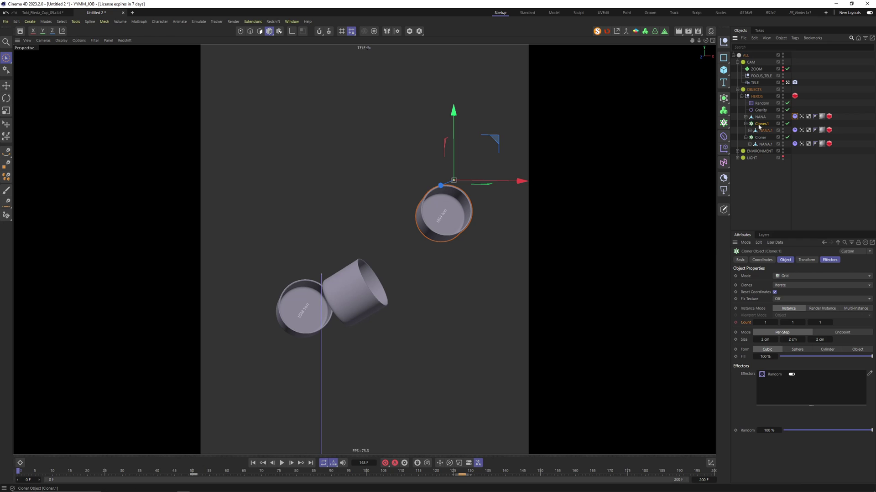
pyautogui.keyDown('ctrl'); pyautogui.moveTo(757, 121); pyautogui.dragTo(757, 121); pyautogui.keyUp('ctrl')
pyautogui.moveTo(501, 180); pyautogui.dragTo(365, 87)
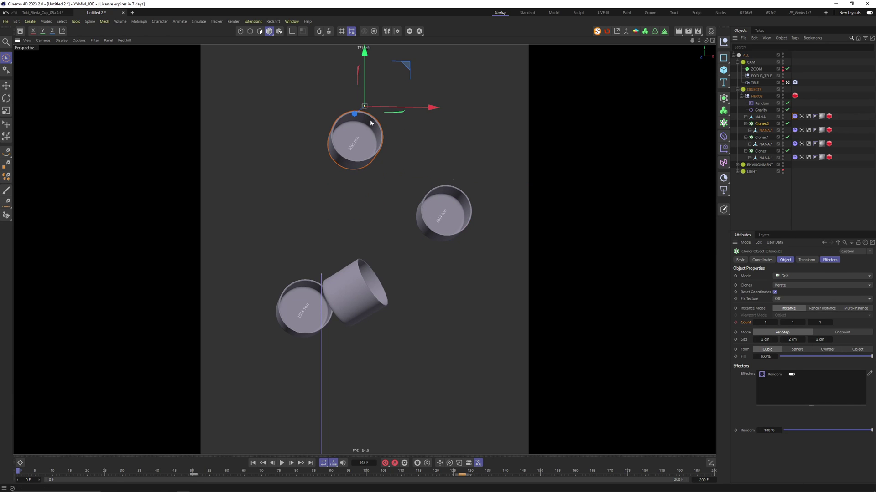
pyautogui.press('r')
pyautogui.moveTo(373, 141); pyautogui.dragTo(403, 98)
# Step: Nudge Cloner.2 slightly right and shift its timeline keys from frame 50 to 78
pyautogui.press('9')
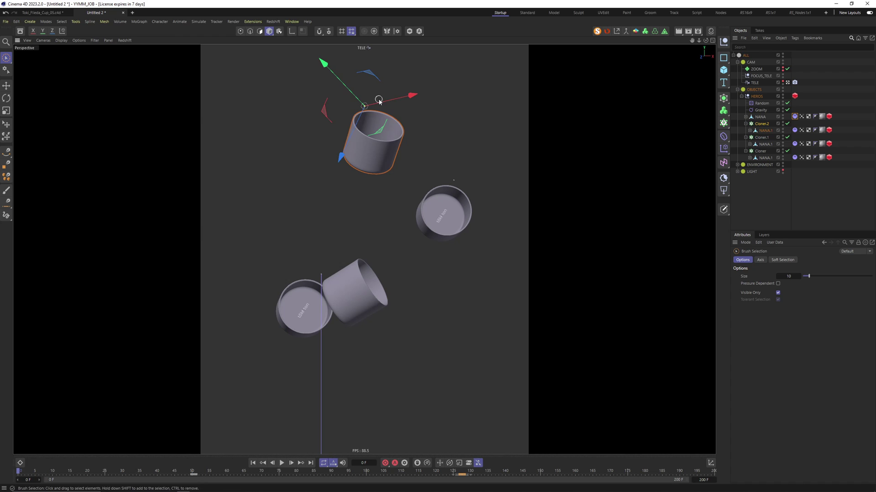
pyautogui.moveTo(357, 113); pyautogui.dragTo(376, 111)
pyautogui.click(757, 124)
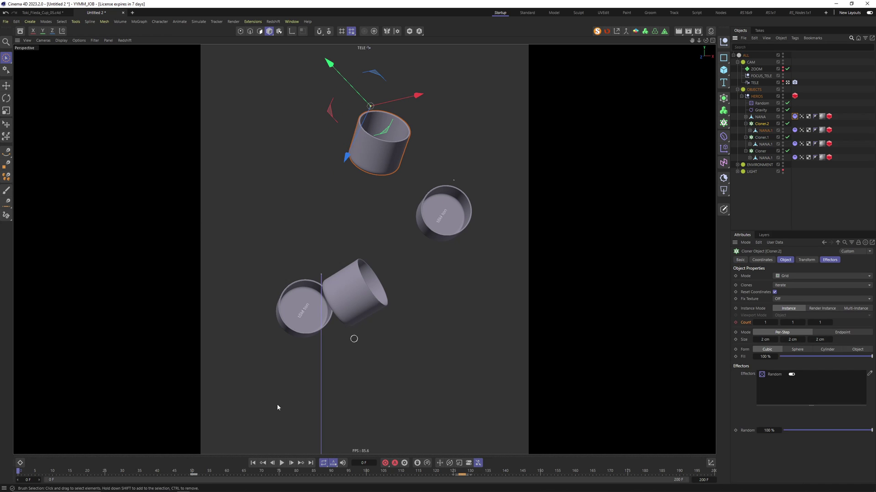
pyautogui.moveTo(184, 474); pyautogui.dragTo(292, 481)
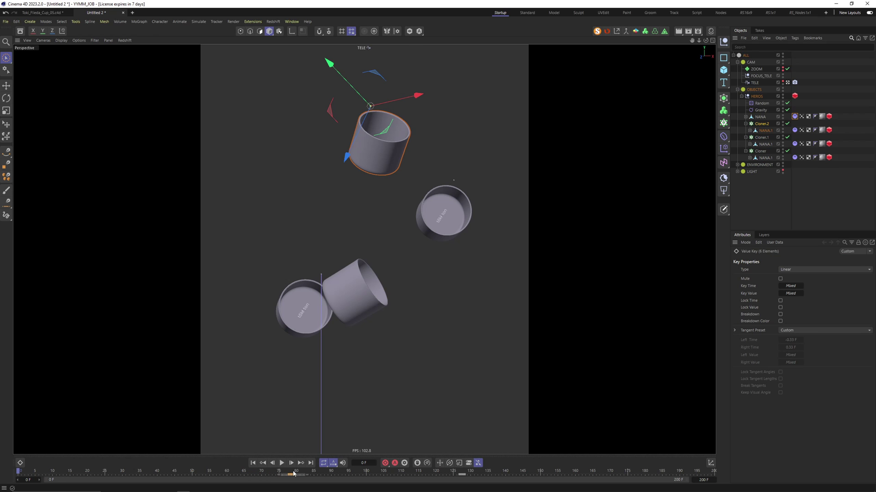
# Step: At frame 79, set Cloner.2's first Count value to 3
pyautogui.click(293, 475)
pyautogui.click(757, 124)
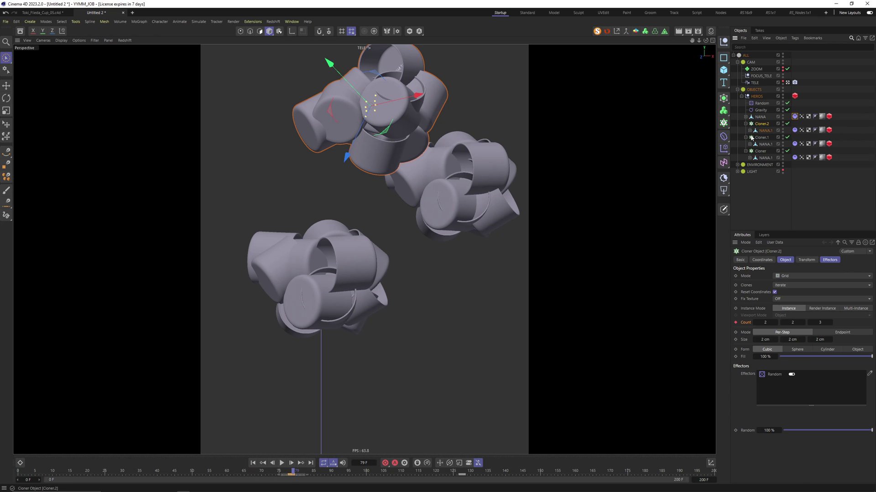
pyautogui.click(766, 323)
pyautogui.write('3')
pyautogui.press('Tab')
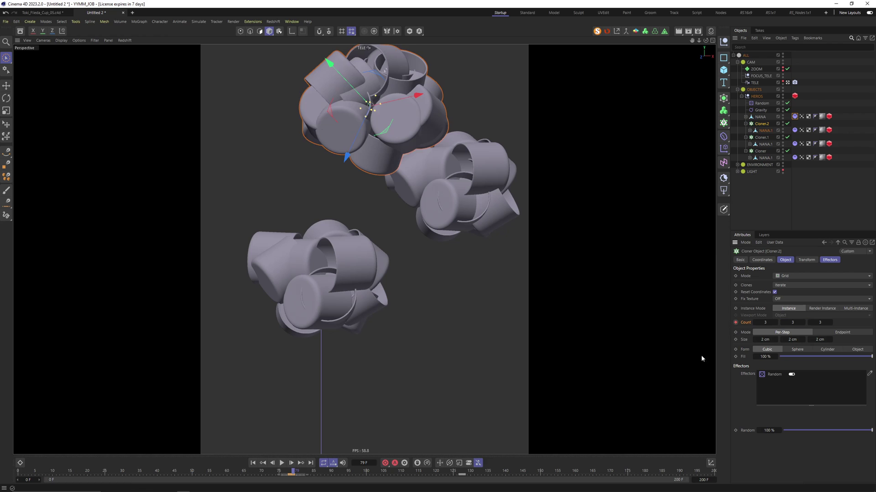
# Step: Delay Cloner.2's key near frame 127 to about frame 157
pyautogui.click(470, 475)
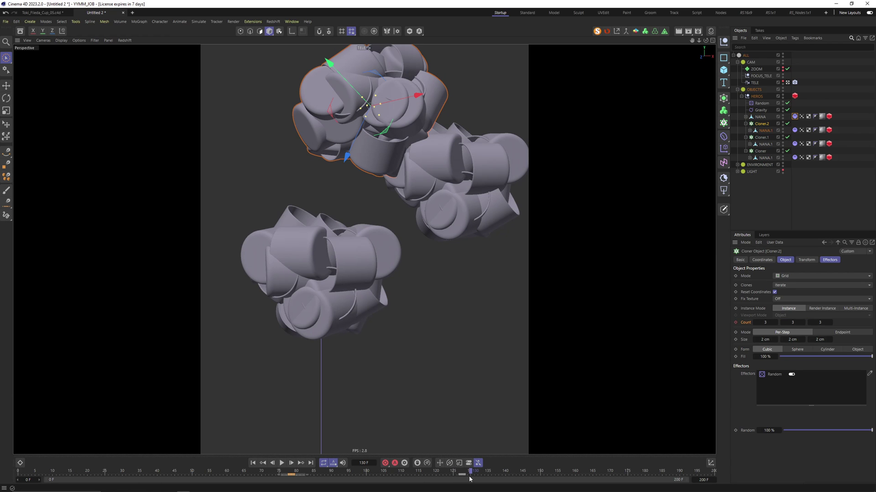
pyautogui.click(462, 476)
pyautogui.moveTo(462, 476); pyautogui.dragTo(574, 472)
pyautogui.click(569, 473)
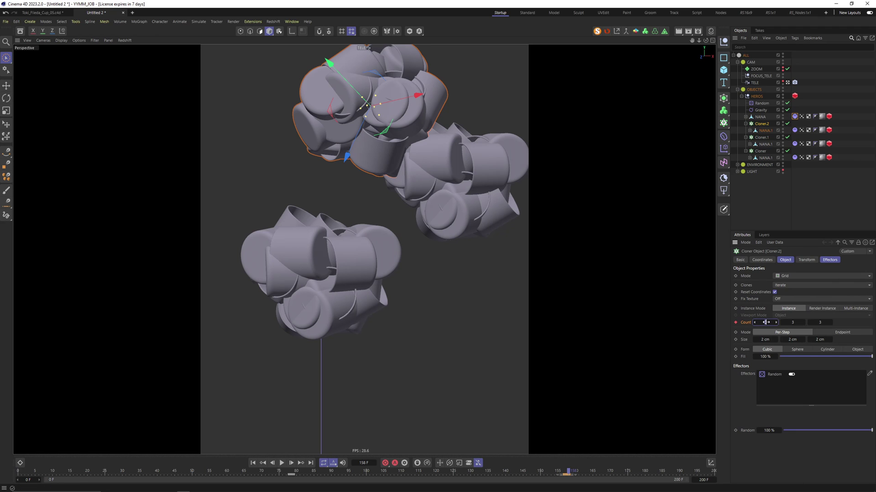
# Step: Set Cloner.2's Count Y and Z to 5, then edit the cup's Follow Rotation field
pyautogui.press('Tab')
pyautogui.write('5')
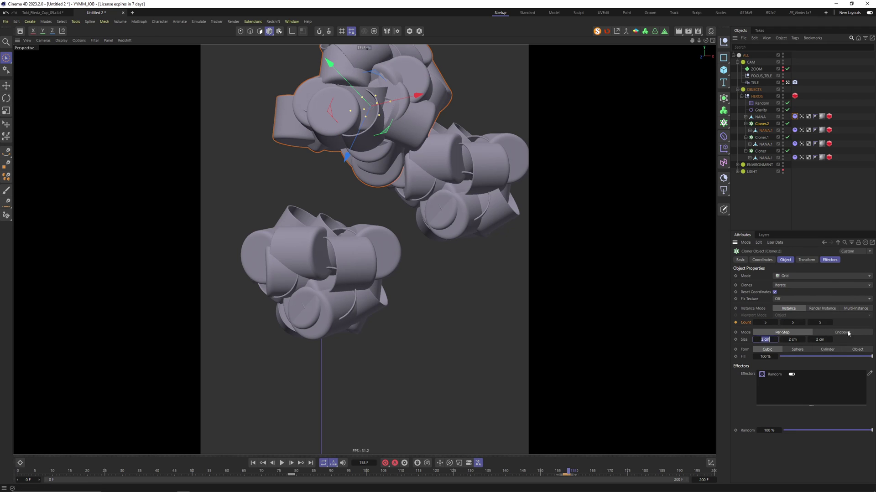
pyautogui.press('Tab')
pyautogui.write('5')
pyautogui.press('Return')
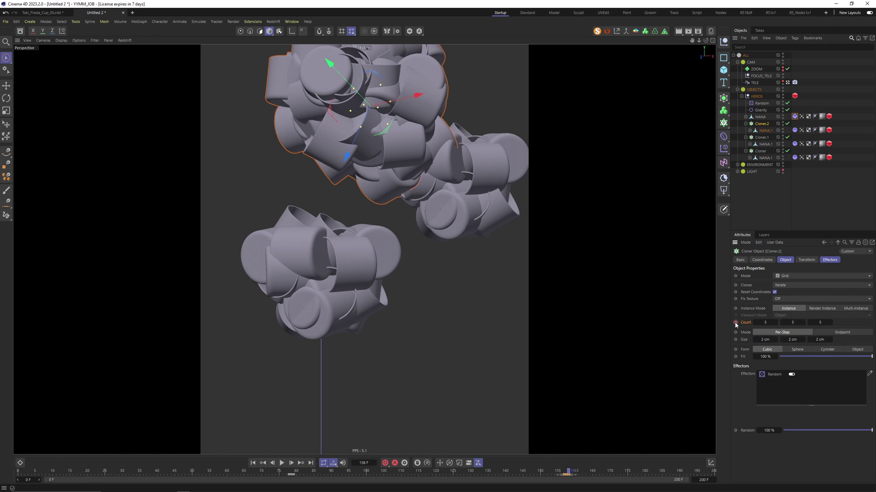
pyautogui.click(795, 130)
pyautogui.click(784, 284)
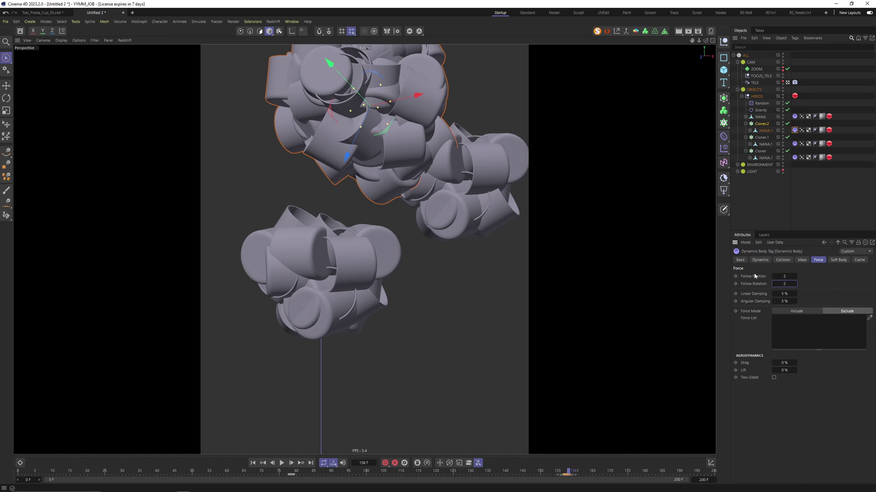
# Step: Enter Follow Rotation 2, replay the simulation from frame 0, and scrub back to frame 108
pyautogui.click(253, 463)
pyautogui.click(282, 463)
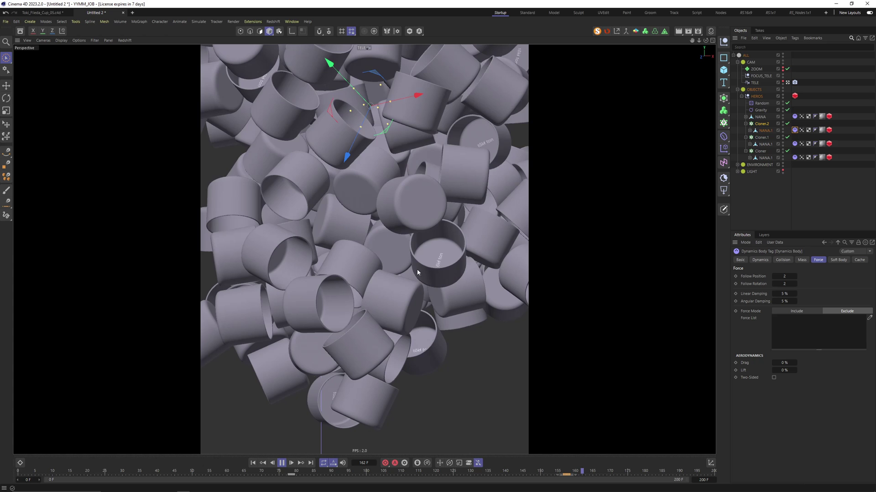
pyautogui.moveTo(433, 470); pyautogui.dragTo(393, 471)
# Step: Slide both cloners' animation keys to about frame 134
pyautogui.click(441, 223)
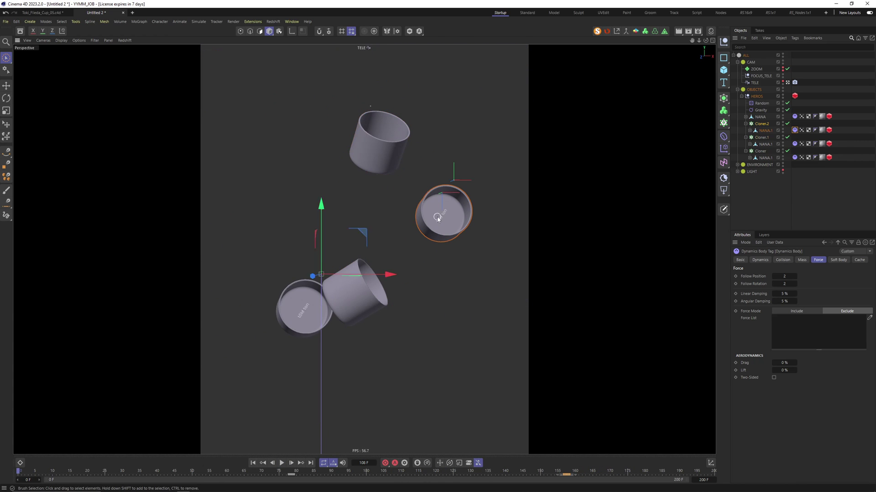
pyautogui.click(459, 475)
pyautogui.moveTo(462, 478); pyautogui.dragTo(488, 478)
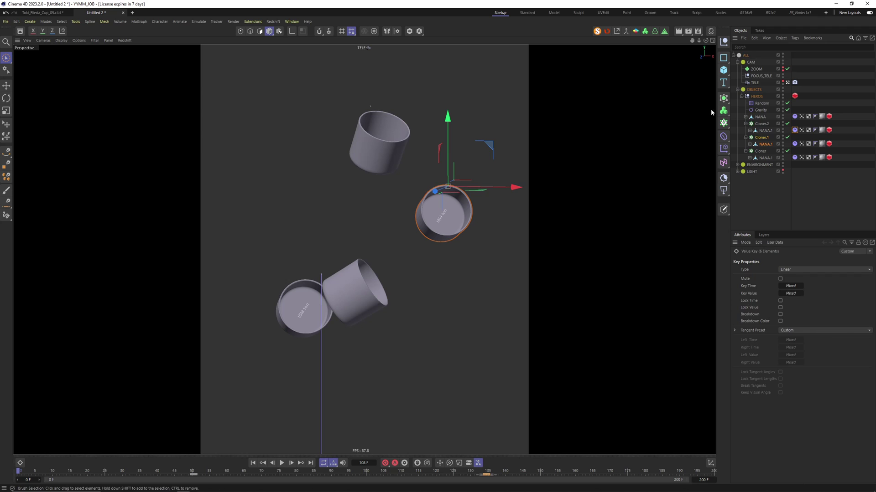
pyautogui.click(380, 141)
pyautogui.moveTo(568, 476); pyautogui.dragTo(488, 478)
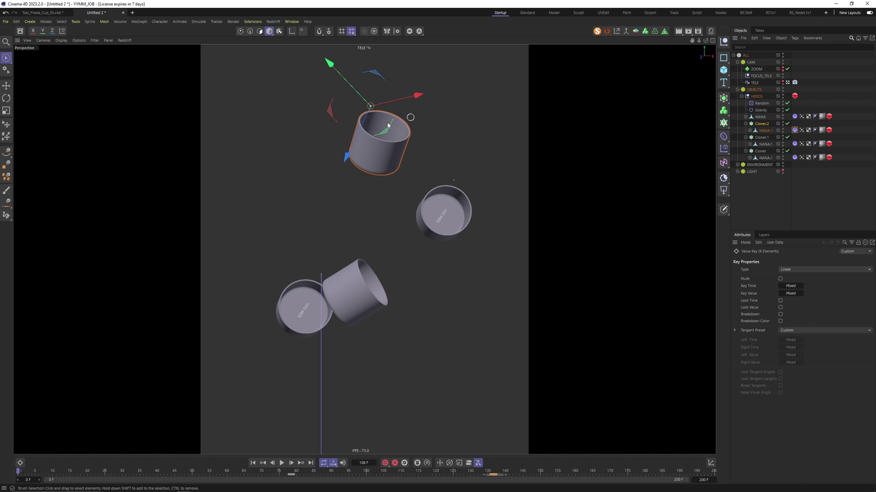
# Step: Lower the cups in view, play the simulation, and set the scene end frame to 165
pyautogui.click(401, 186)
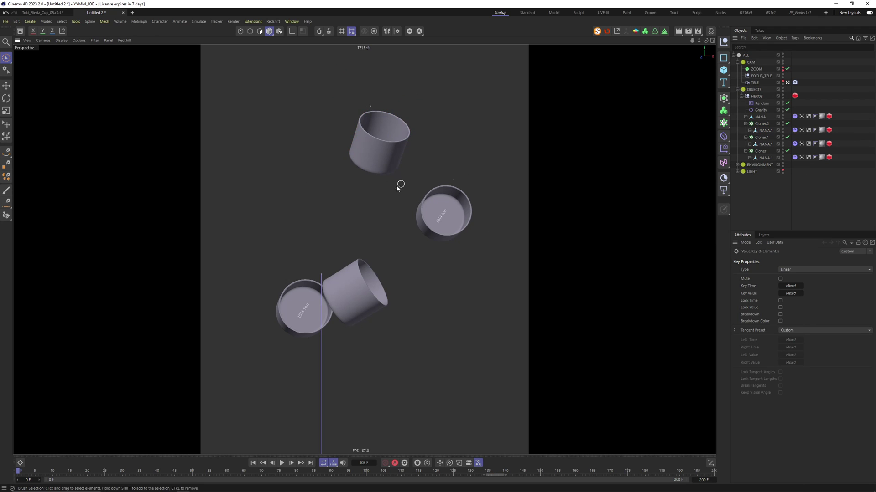
pyautogui.keyDown('alt'); pyautogui.moveTo(388, 214); pyautogui.dragTo(390, 242, button='middle'); pyautogui.keyUp('alt')
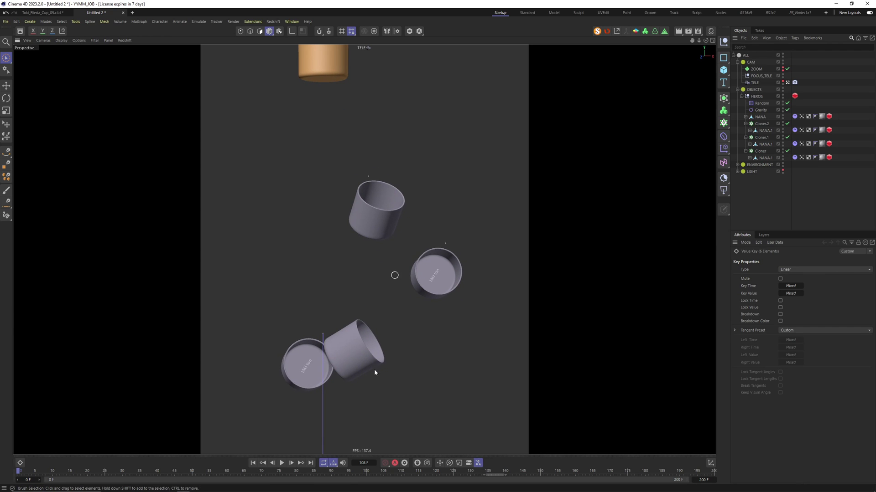
pyautogui.click(281, 463)
pyautogui.click(705, 480)
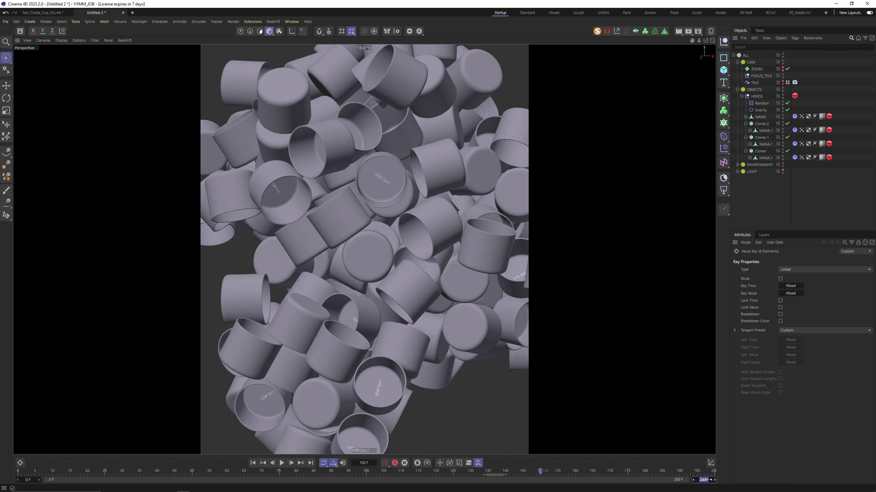
pyautogui.write('165')
pyautogui.press('Return')
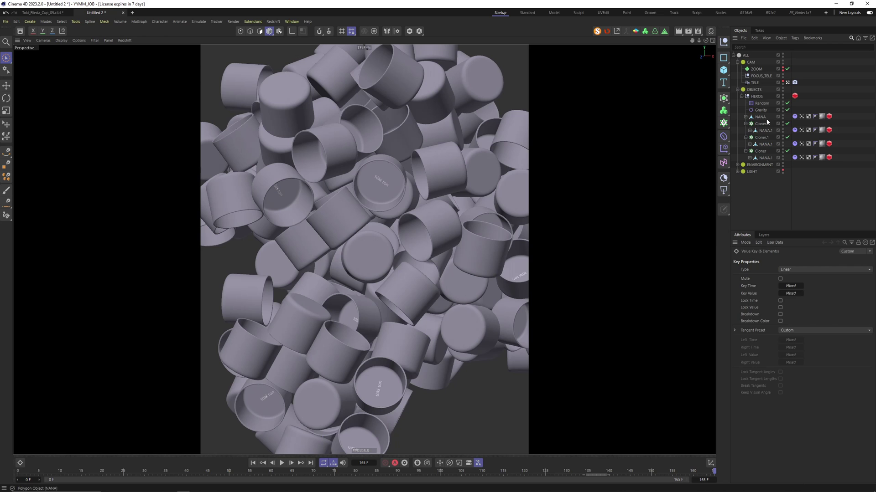
# Step: Move Cloner.2 and Cloner.1's keys to about frame 115 and set the end frame to 150
pyautogui.click(766, 123)
pyautogui.keyDown('ctrl'); pyautogui.click(762, 137); pyautogui.keyUp('ctrl')
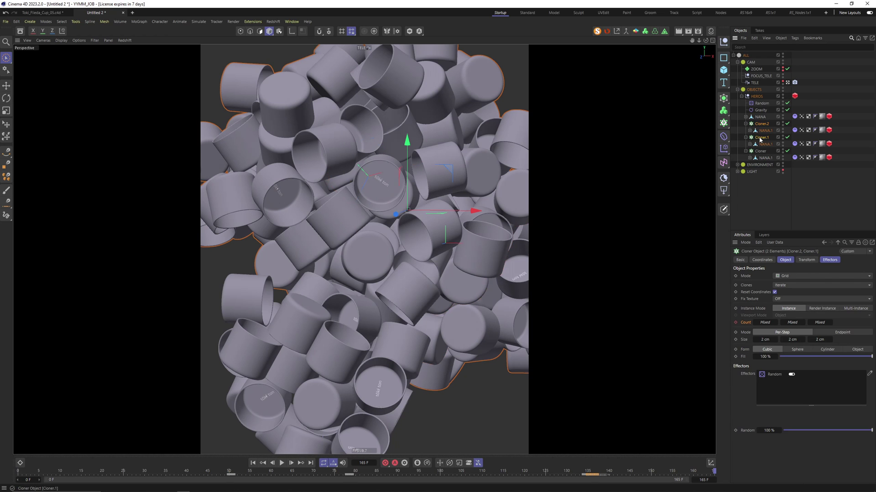
pyautogui.click(590, 475)
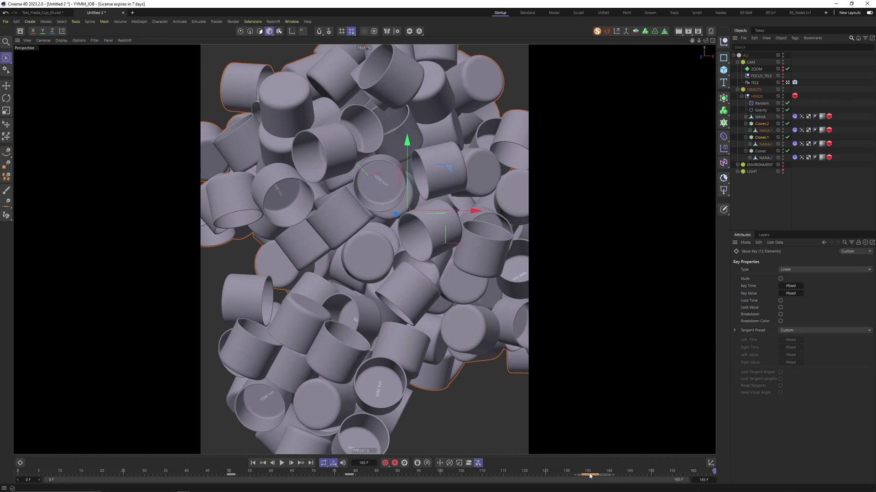
pyautogui.moveTo(593, 478); pyautogui.dragTo(506, 480)
pyautogui.click(704, 481)
pyautogui.press('Return')
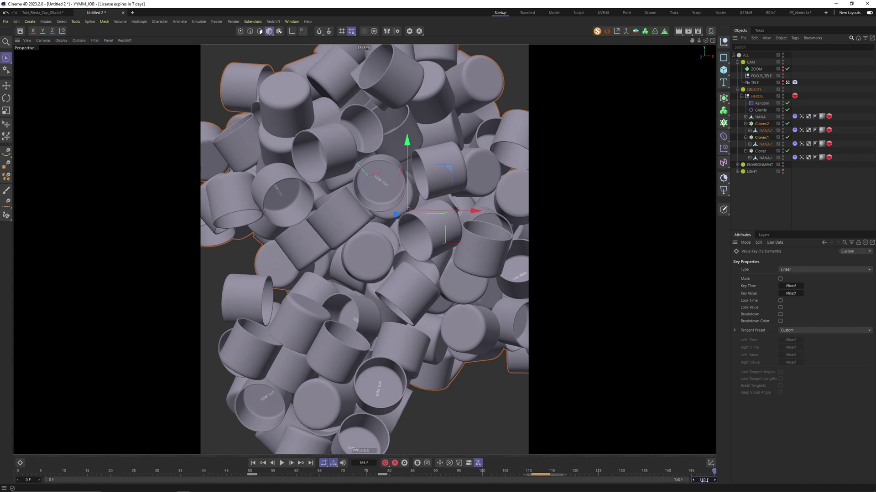
pyautogui.click(755, 82)
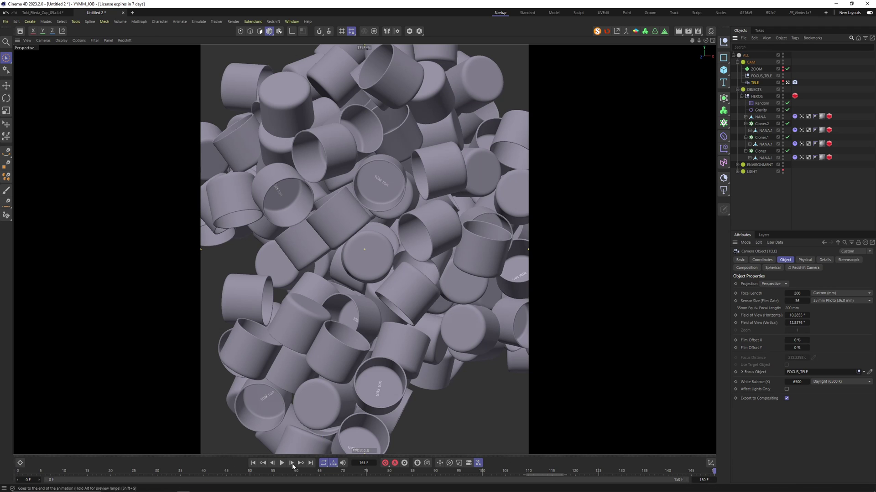
# Step: Dolly the TELE camera in and re-aim it at frame 150 so the settled cup pile fills the shot
pyautogui.click(253, 463)
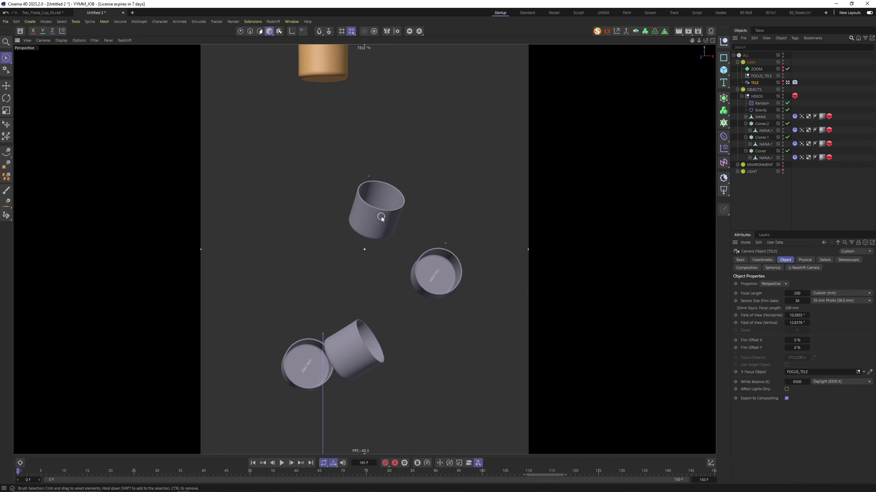
pyautogui.scroll(4, 411, 203)
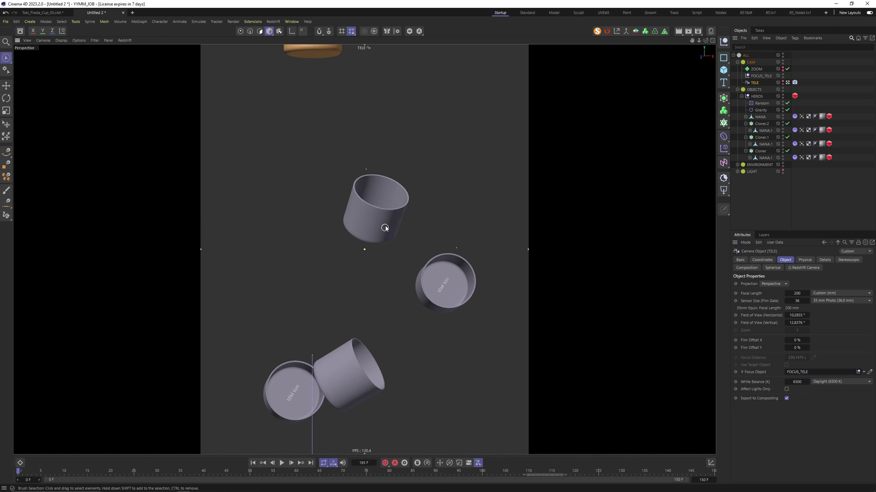
pyautogui.click(761, 260)
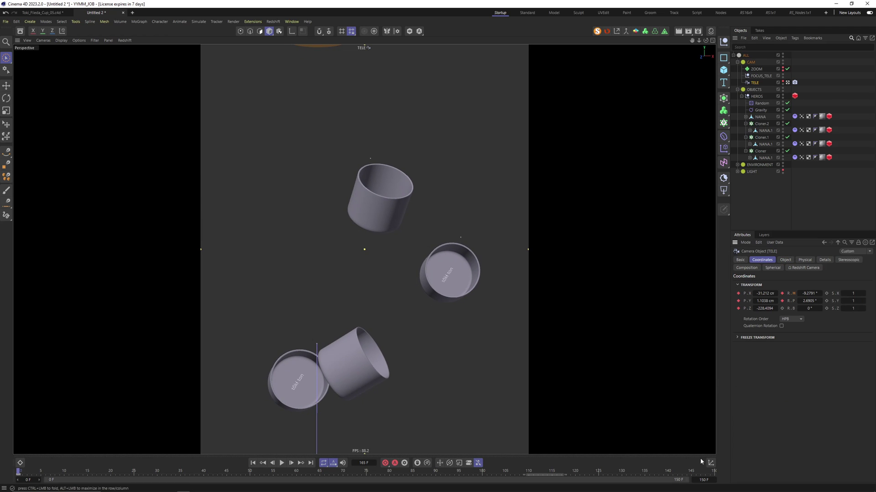
pyautogui.click(713, 472)
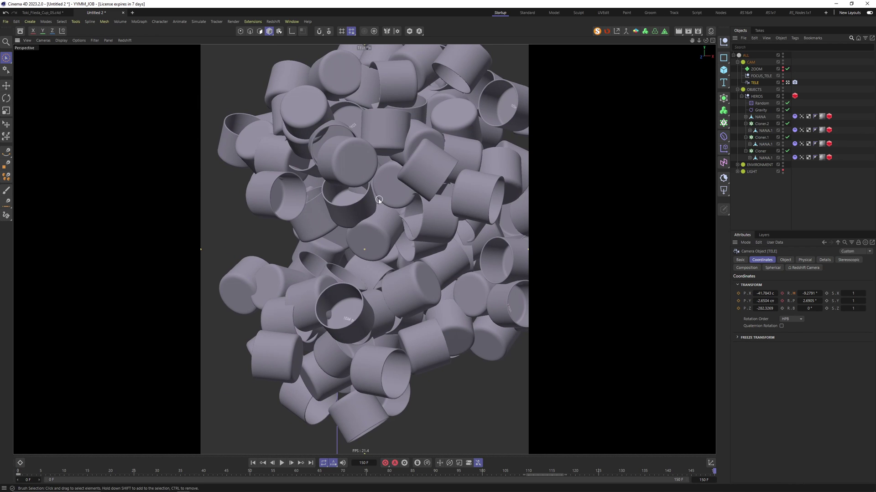
pyautogui.keyDown('alt'); pyautogui.moveTo(360, 205); pyautogui.dragTo(364, 214); pyautogui.keyUp('alt')
pyautogui.keyDown('alt'); pyautogui.moveTo(365, 214); pyautogui.dragTo(357, 228, button='middle'); pyautogui.keyUp('alt')
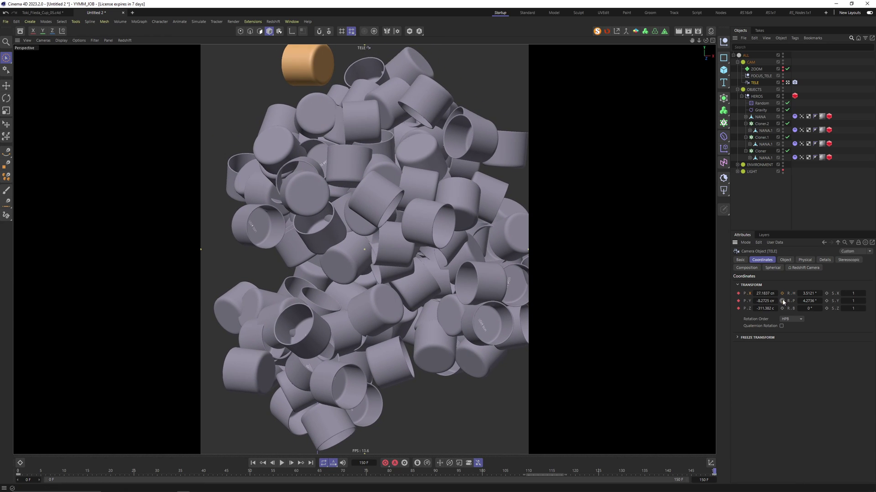
pyautogui.hotkey('shift', 'f')
pyautogui.click(794, 144)
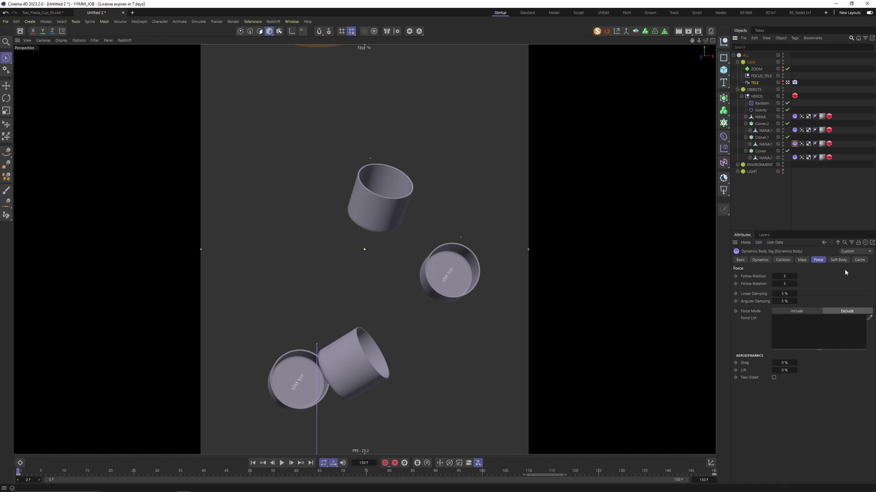
# Step: Bake all the cup dynamics into a cache and play the simulation back
pyautogui.click(859, 260)
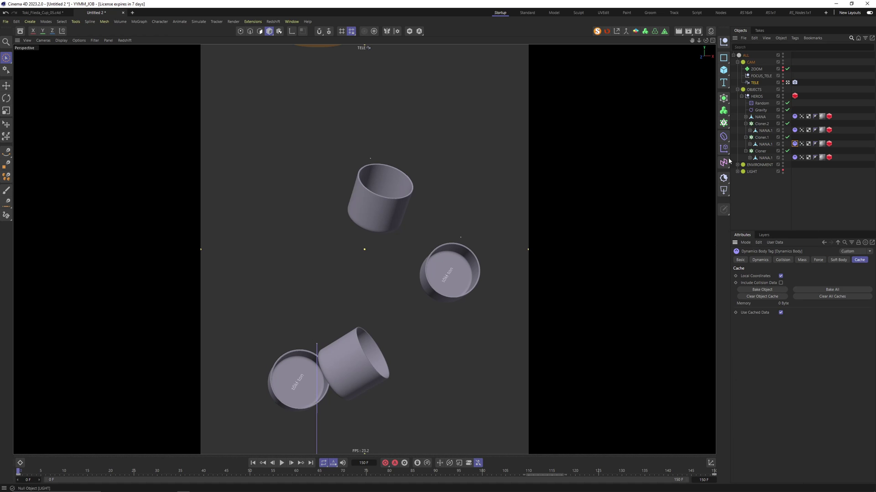
pyautogui.click(828, 291)
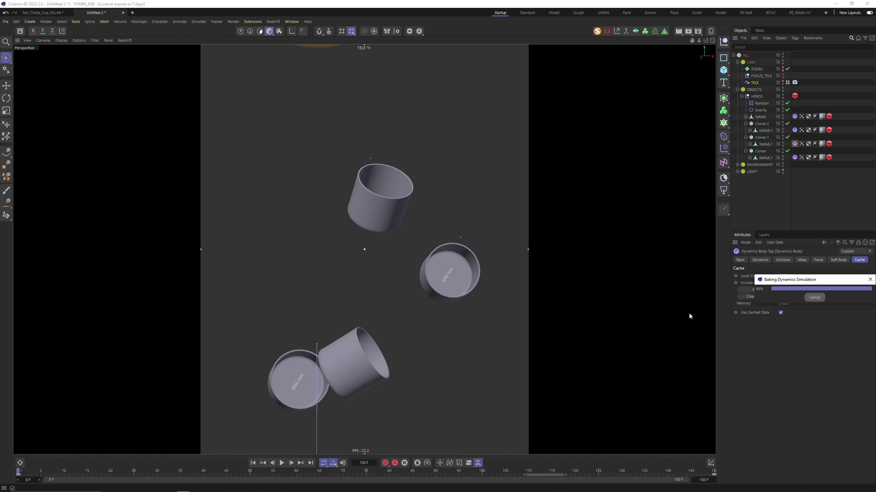
pyautogui.click(282, 463)
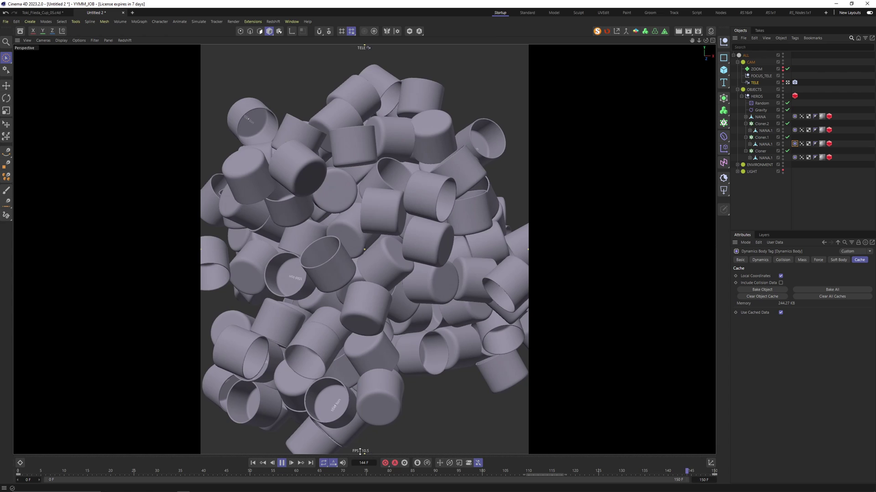
# Step: In the curve editor, move the camera's end keys from frame 150 to about frame 165
pyautogui.click(281, 463)
pyautogui.hotkey('shift', 'F3')
pyautogui.press('Tab')
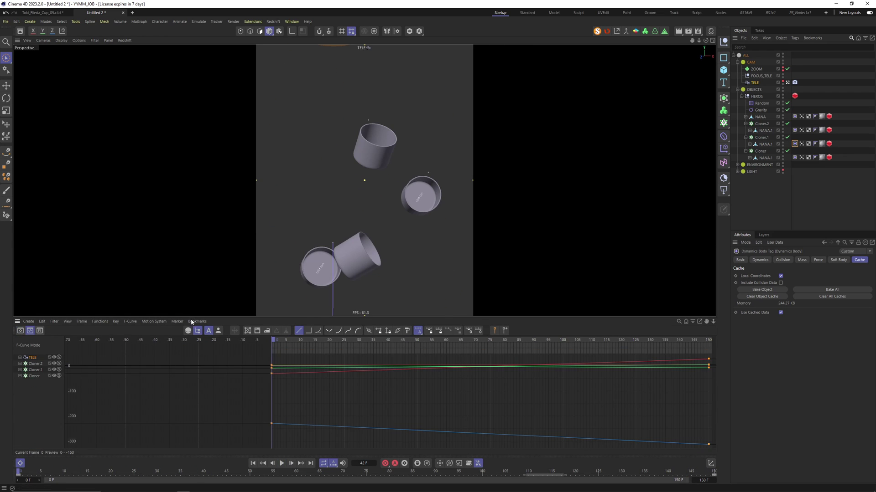
pyautogui.press('h')
pyautogui.moveTo(360, 365); pyautogui.dragTo(356, 417)
pyautogui.moveTo(576, 365); pyautogui.dragTo(706, 453)
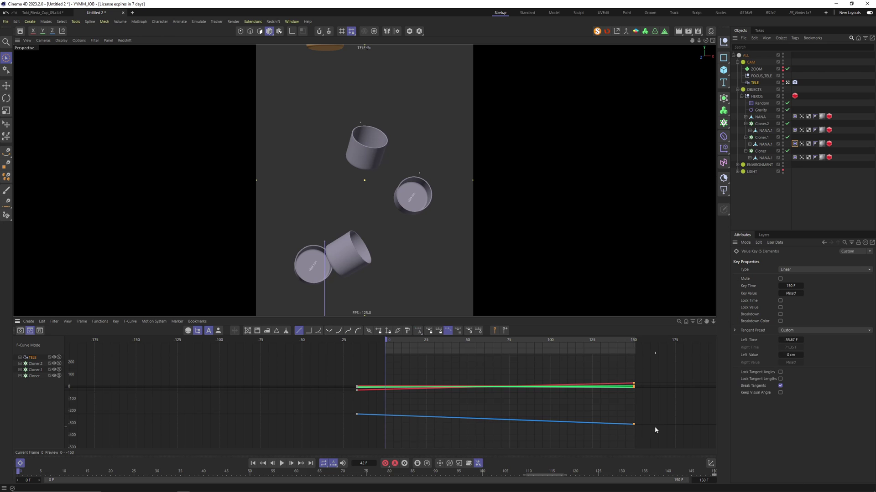
pyautogui.moveTo(638, 425); pyautogui.dragTo(698, 384)
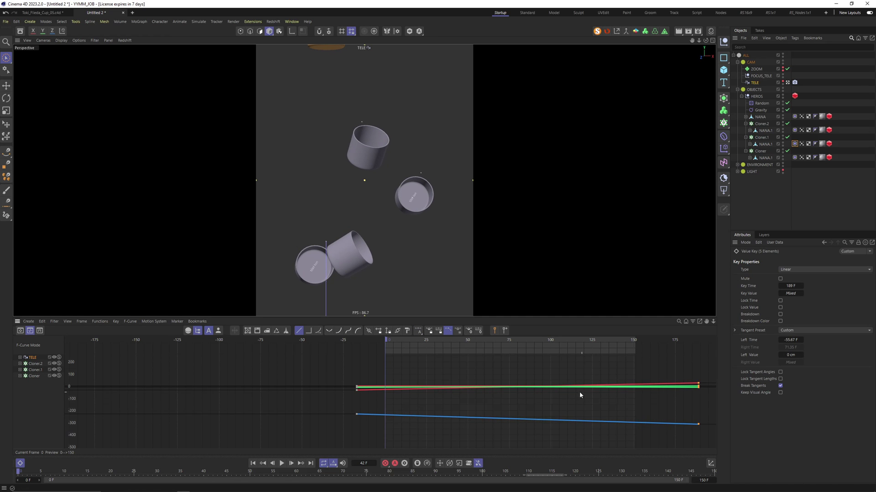
pyautogui.scroll(-4, 585, 395)
pyautogui.scroll(-2, 568, 353)
# Step: Close the curve editor and hide the dope sheet so the camera view gets full height
pyautogui.click(20, 464)
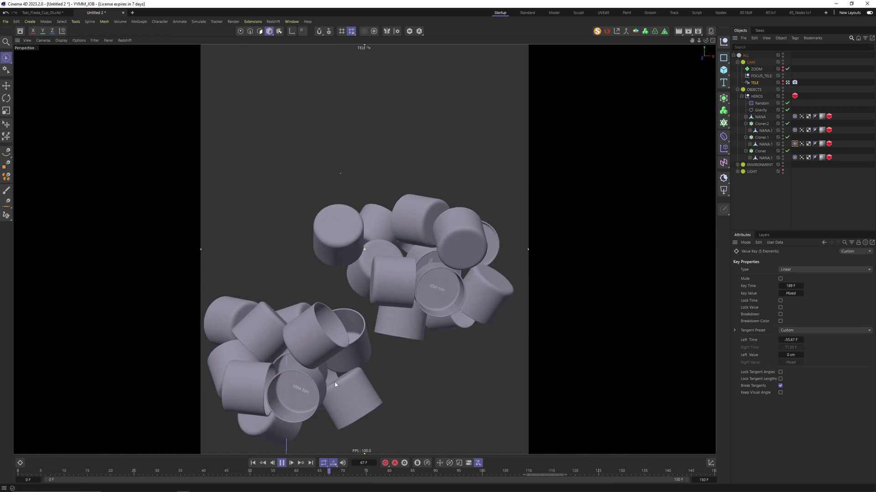
pyautogui.hotkey('shift', 'F3')
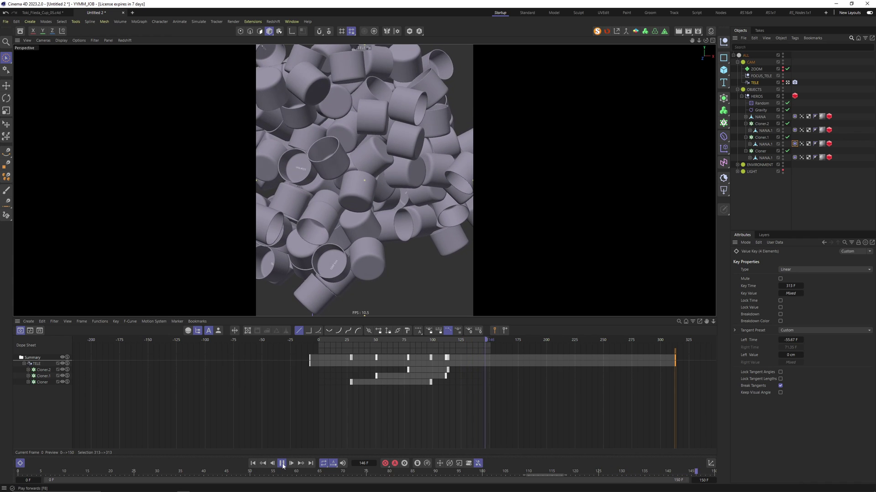
pyautogui.click(282, 463)
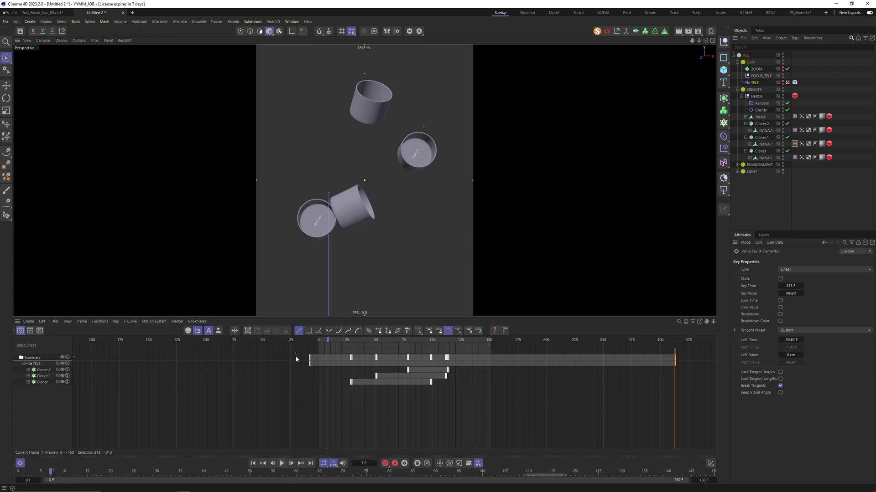
pyautogui.hotkey('shift', 'F3')
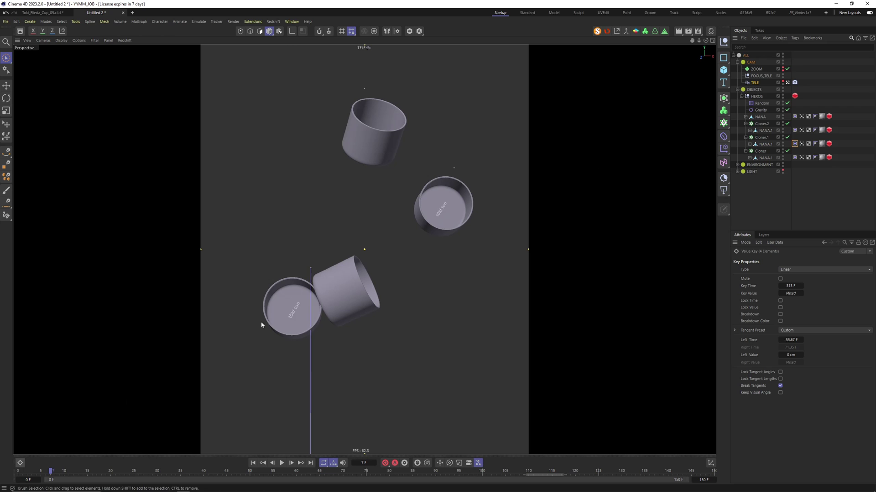
# Step: Switch to the RS1x1 layout, enable the BACK backdrop and disable FLOOR under STAGE
pyautogui.click(770, 13)
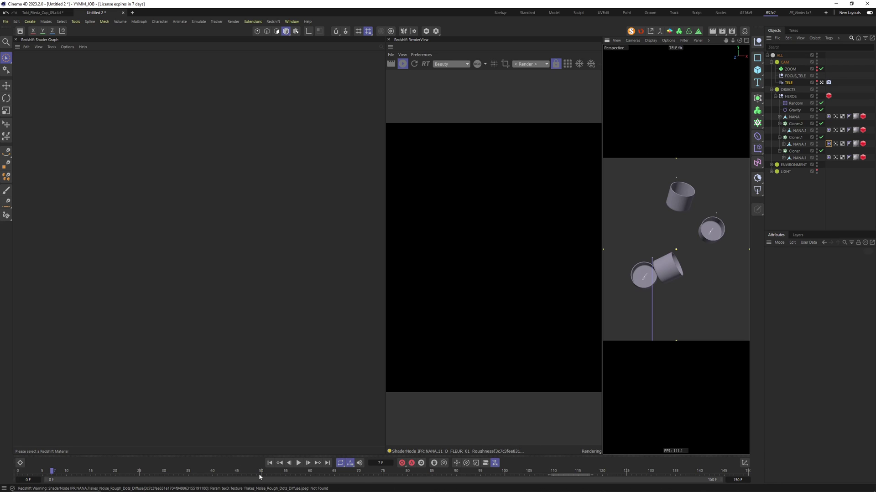
pyautogui.click(770, 172)
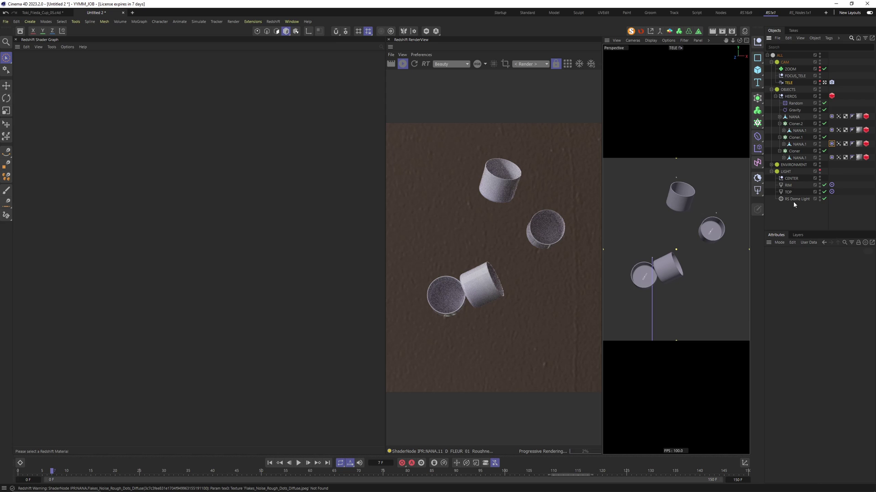
pyautogui.click(771, 164)
pyautogui.click(775, 171)
pyautogui.click(824, 178)
pyautogui.click(824, 185)
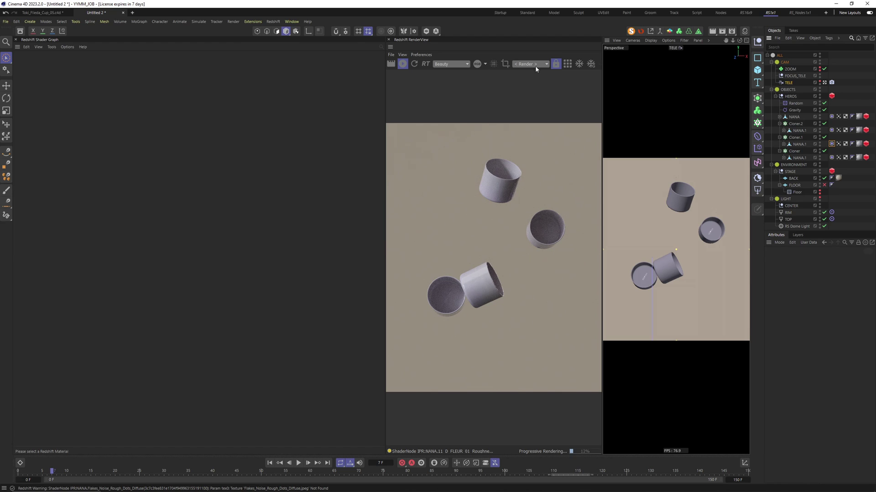
# Step: Widen the RenderView and pick the cups' NANA material from the render
pyautogui.moveTo(385, 103); pyautogui.dragTo(368, 103)
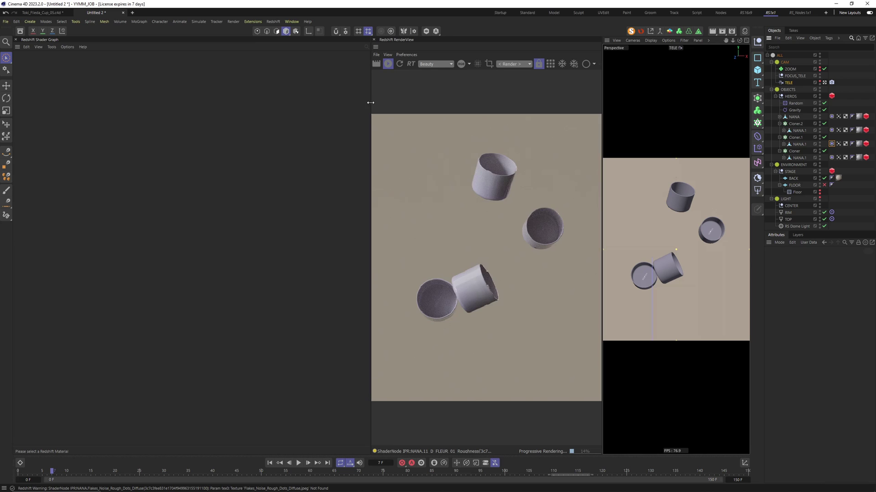
pyautogui.click(595, 64)
pyautogui.click(600, 65)
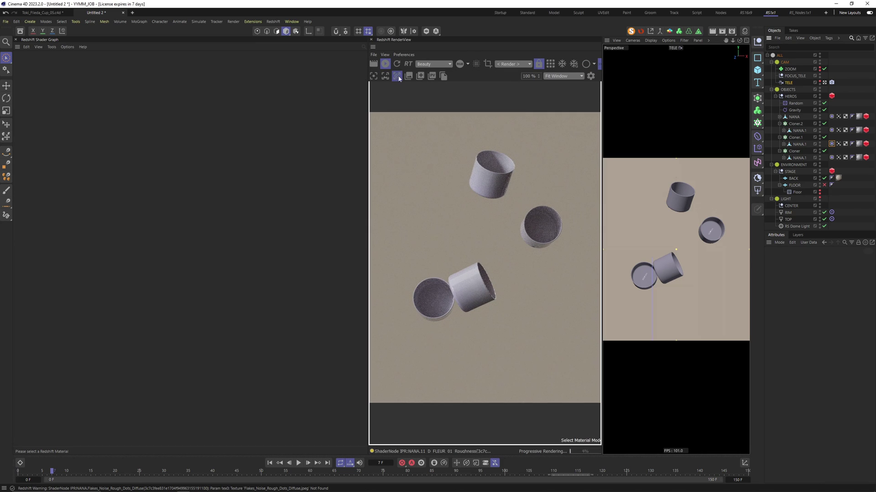
pyautogui.click(387, 101)
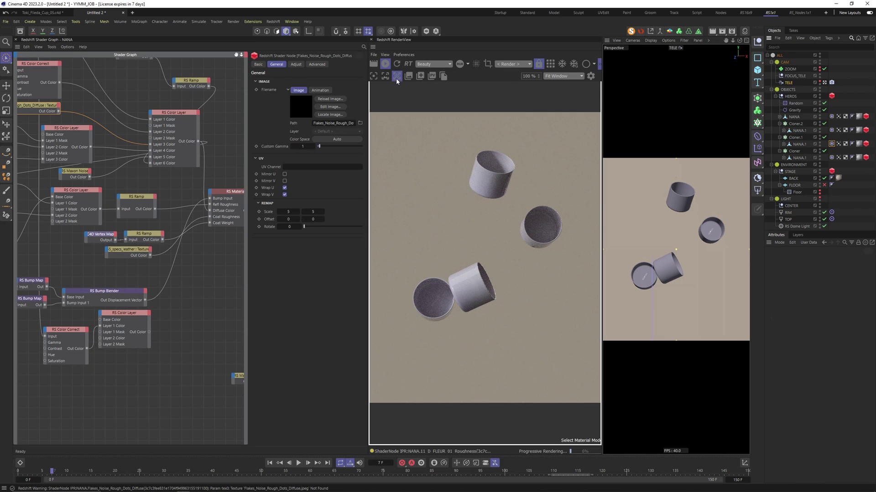
# Step: Frame the whole NANA shader node tree in the graph view
pyautogui.moveTo(147, 126); pyautogui.dragTo(72, 169)
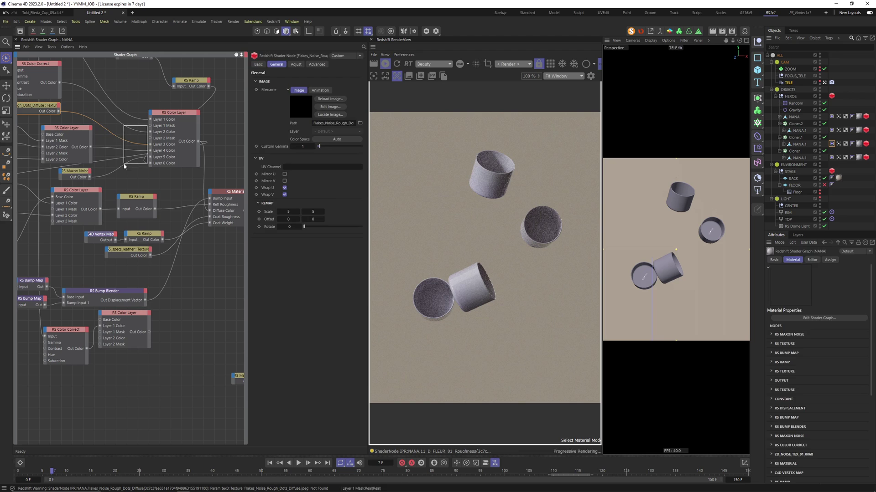
pyautogui.press('h')
pyautogui.scroll(-2, 124, 164)
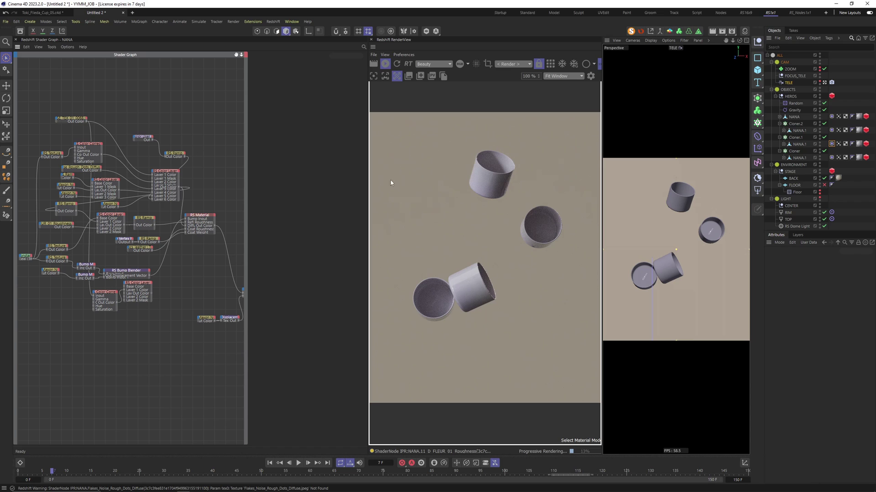
# Step: Launch the Redshift Asset Manager through a Commander search
pyautogui.hotkey('shift', 'c')
pyautogui.write('rand')
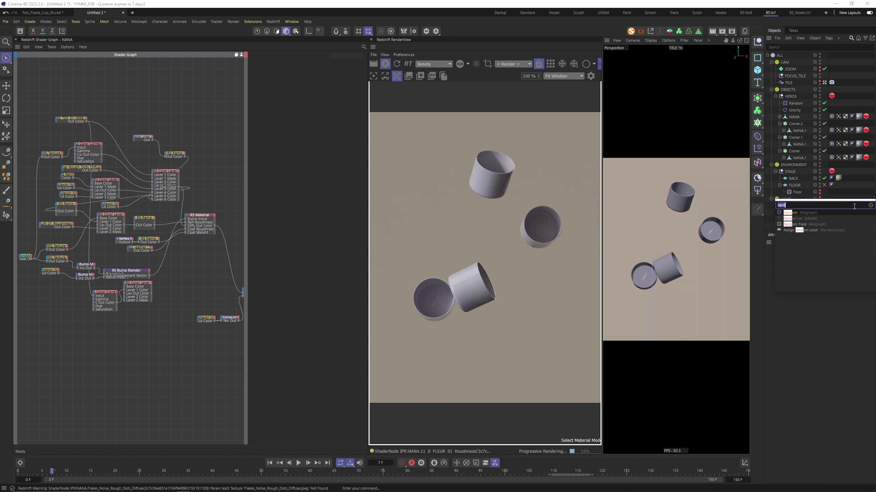
pyautogui.write('rs as')
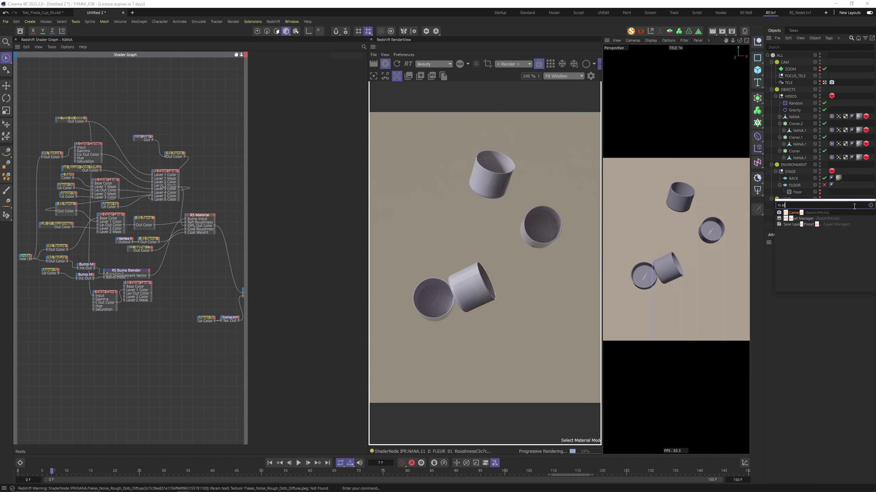
pyautogui.press('Down')
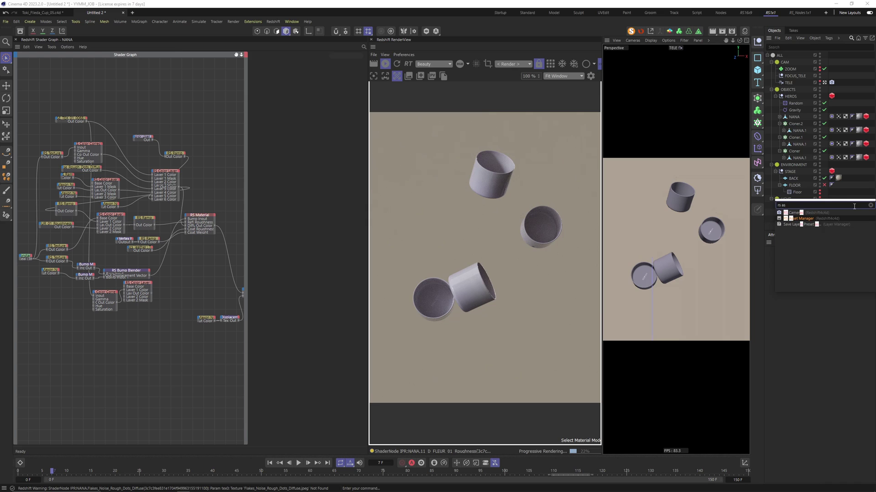
pyautogui.press('Return')
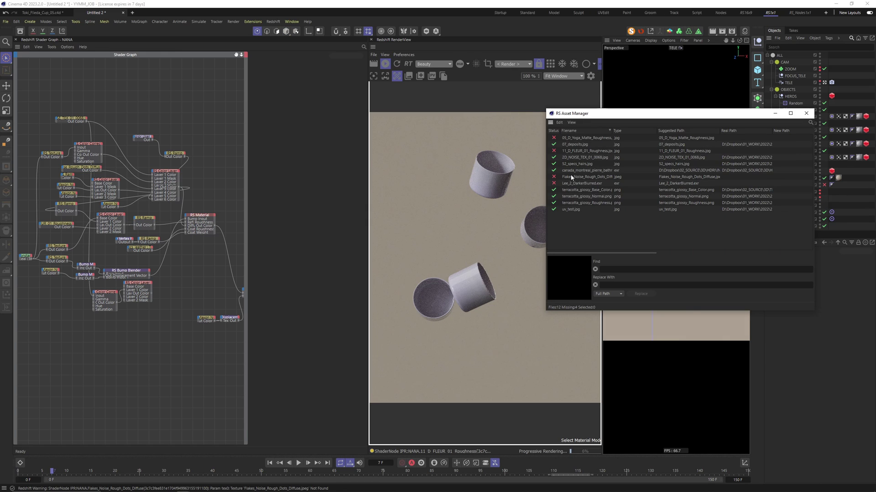
# Step: Relink all 12 texture files to the 3D source folder, then close the Asset Manager
pyautogui.moveTo(579, 158); pyautogui.dragTo(577, 136)
pyautogui.rightClick(585, 181)
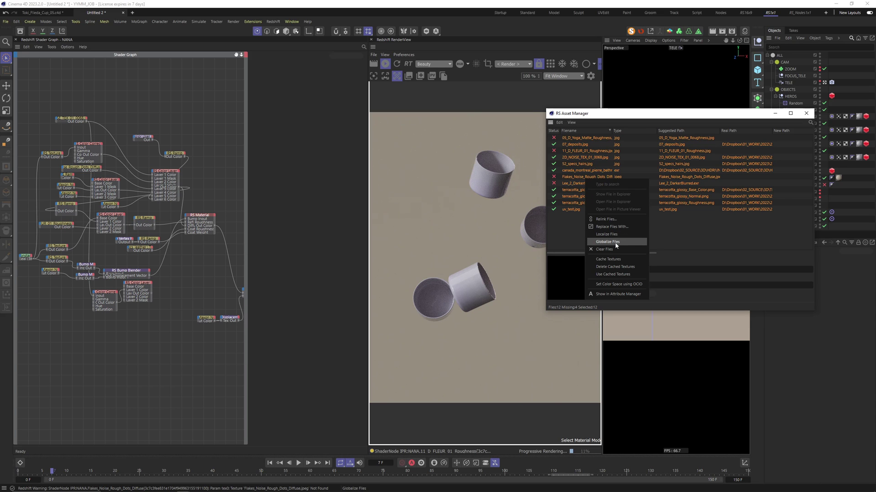
pyautogui.click(605, 219)
pyautogui.click(171, 187)
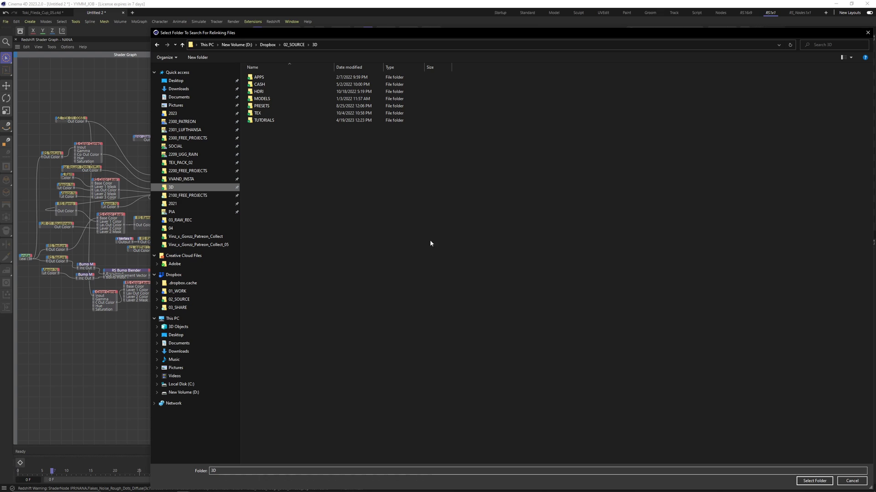
pyautogui.click(814, 481)
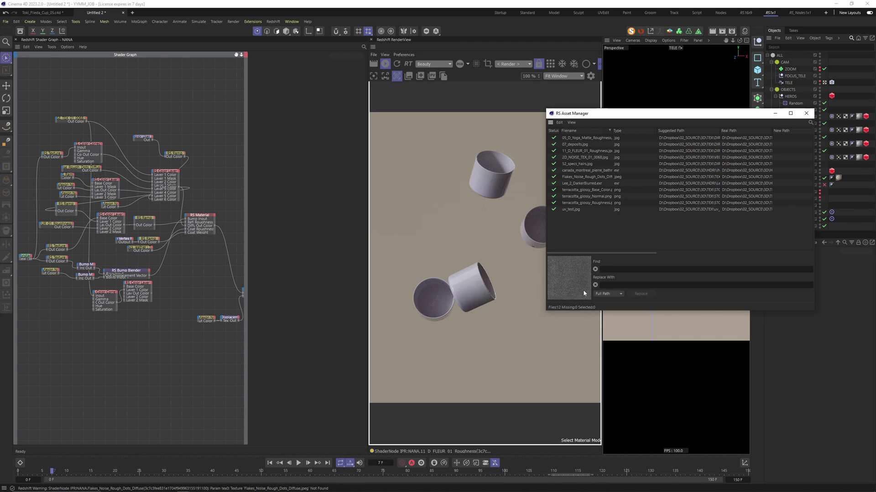
pyautogui.click(805, 113)
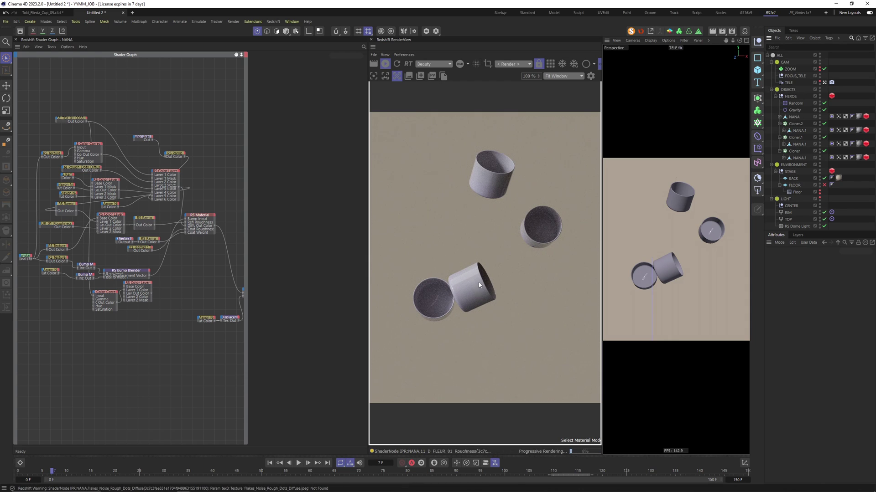
# Step: Link the Vertex Map tag into the C4D Vertex Map node, then advance to frames 75 and 118
pyautogui.click(124, 239)
pyautogui.scroll(3, 194, 227)
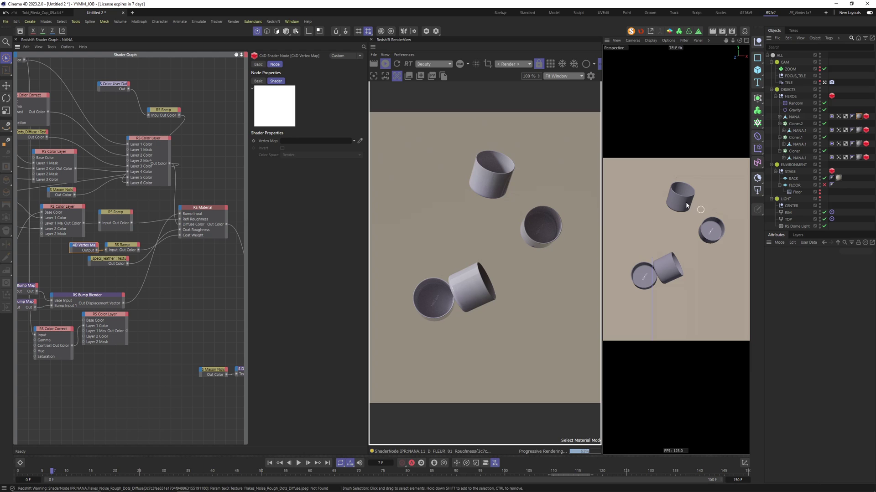
pyautogui.moveTo(838, 158); pyautogui.dragTo(313, 142)
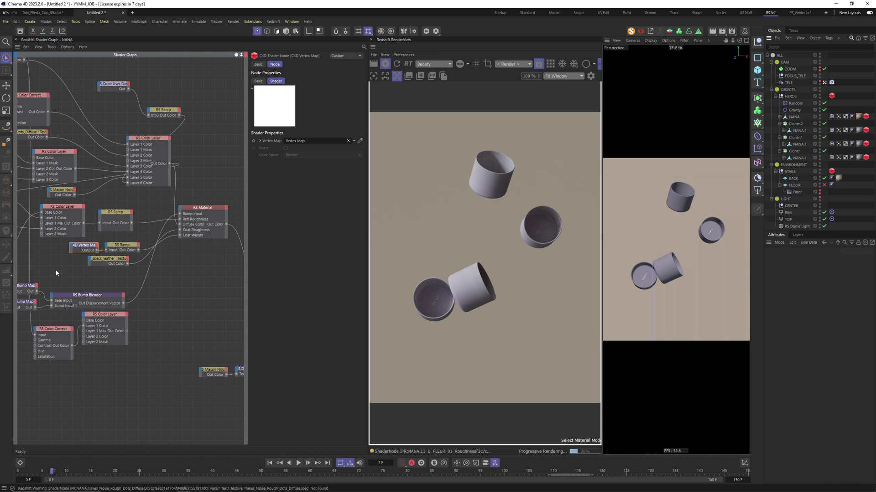
pyautogui.click(384, 471)
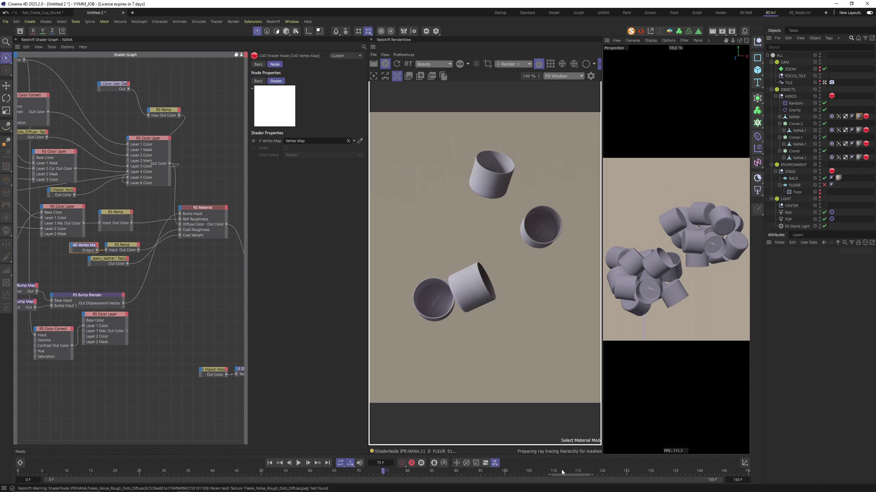
pyautogui.click(593, 471)
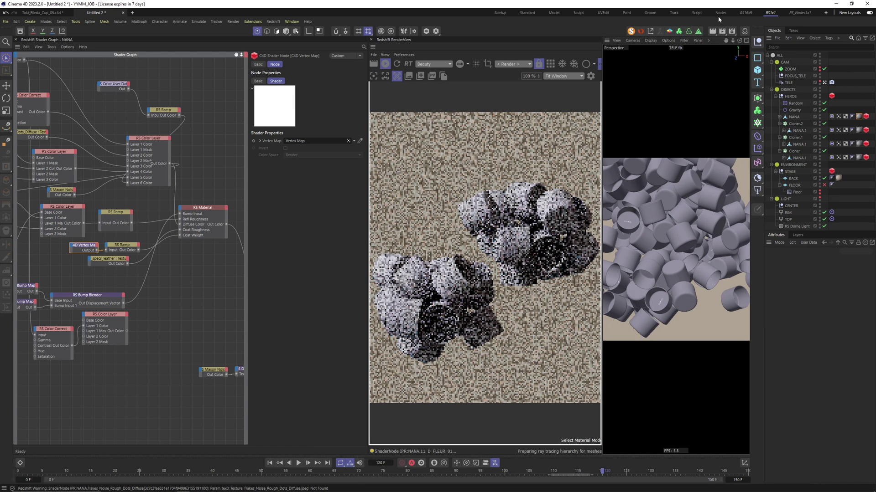
# Step: With Render Settings opened aside, re-enable FLOOR, lower it under the cups and apply the BG material
pyautogui.click(730, 34)
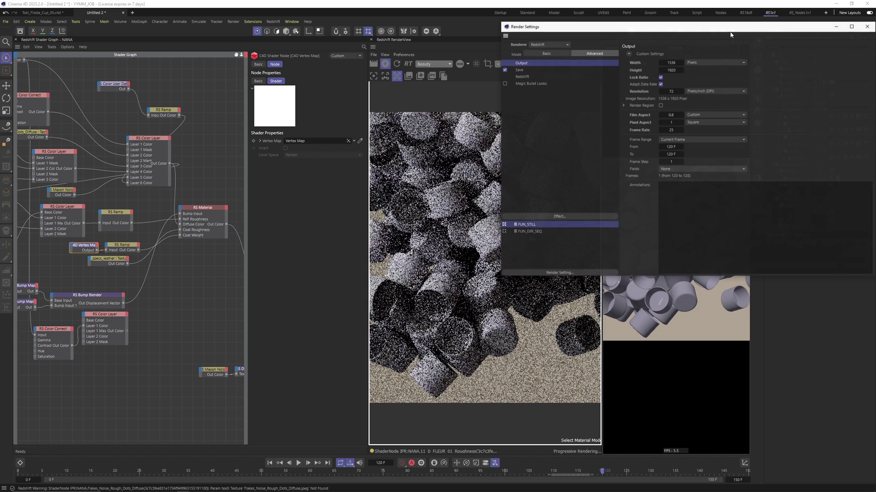
pyautogui.moveTo(728, 28); pyautogui.dragTo(215, 54)
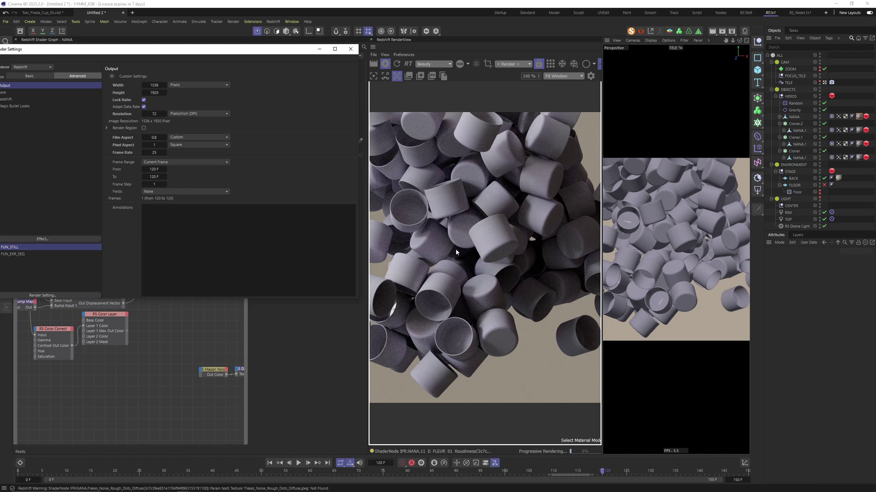
pyautogui.click(795, 186)
pyautogui.click(824, 185)
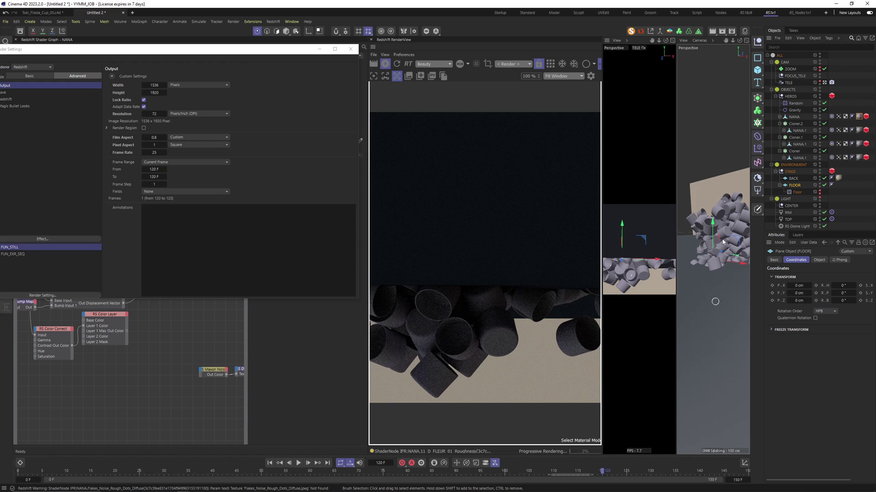
pyautogui.moveTo(715, 302); pyautogui.dragTo(716, 280)
pyautogui.keyDown('ctrl'); pyautogui.moveTo(843, 187); pyautogui.dragTo(838, 186); pyautogui.keyUp('ctrl')
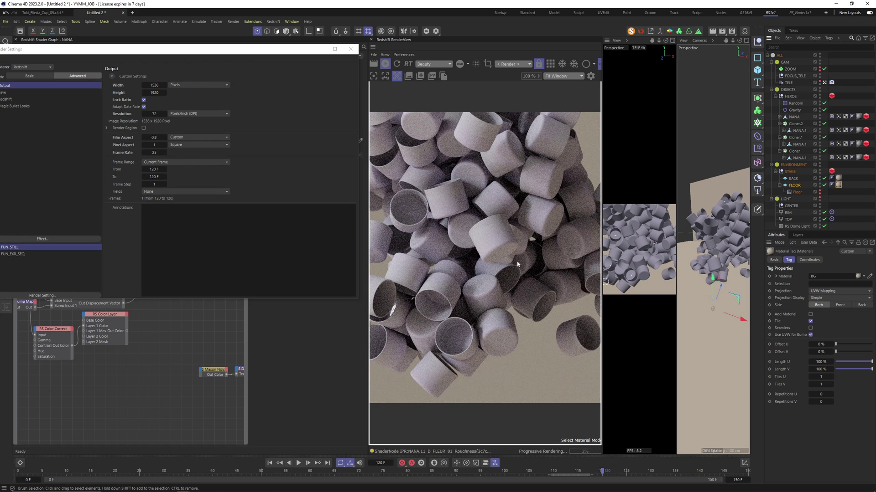
pyautogui.moveTo(714, 292); pyautogui.dragTo(693, 419)
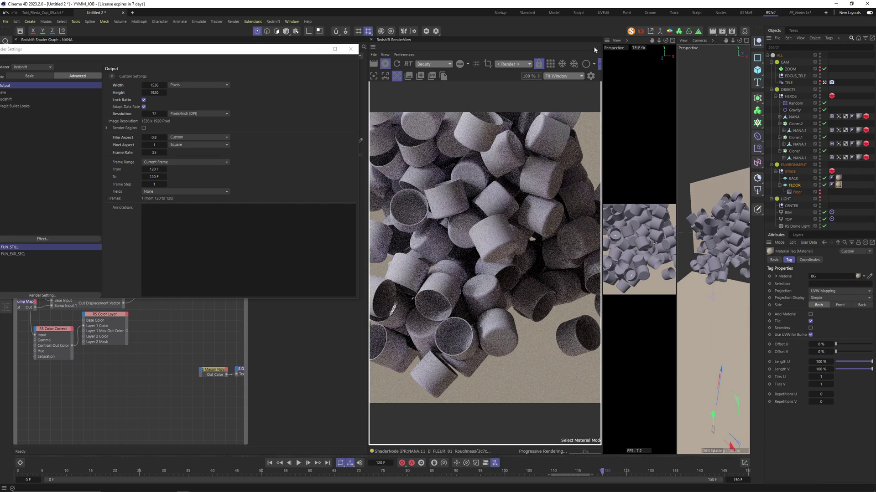
# Step: Maximize the camera viewport and select the RIM, TOP and RS Dome Light lights
pyautogui.click(672, 40)
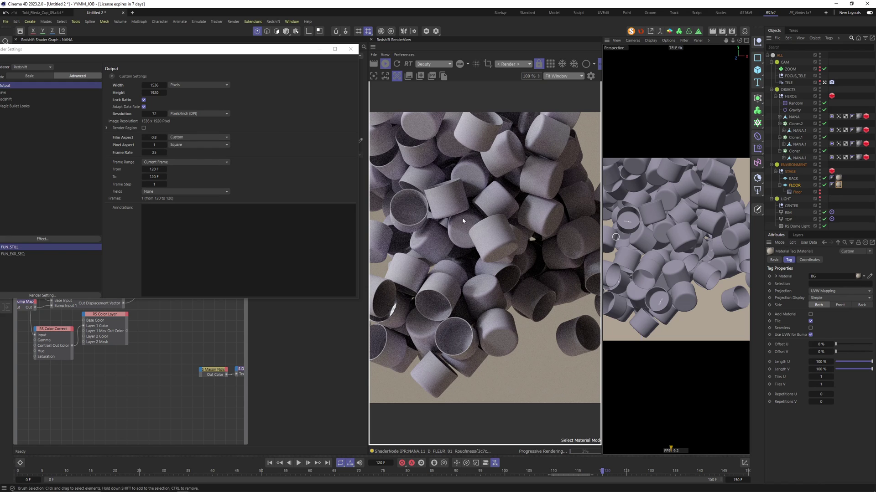
pyautogui.moveTo(796, 212); pyautogui.dragTo(780, 226)
pyautogui.click(837, 260)
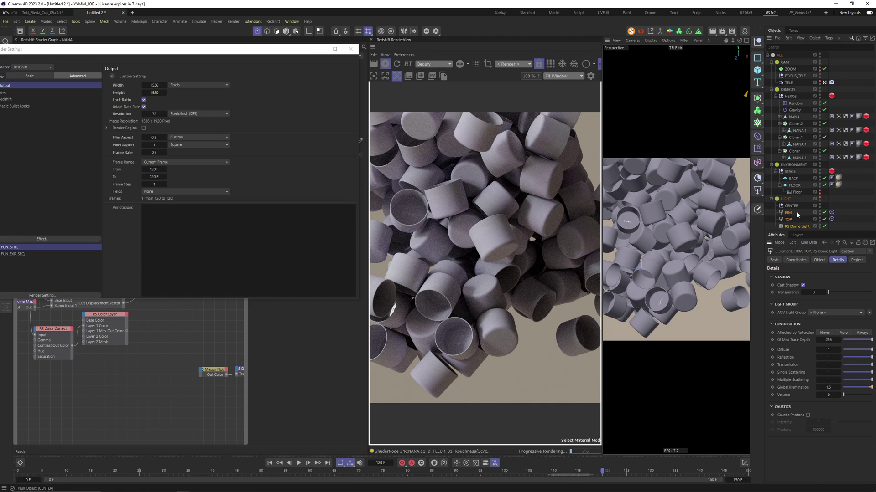
# Step: Set the three lights' Global Illumination contribution to 2 and fit Render Settings on screen
pyautogui.click(828, 388)
pyautogui.write('2')
pyautogui.press('Return')
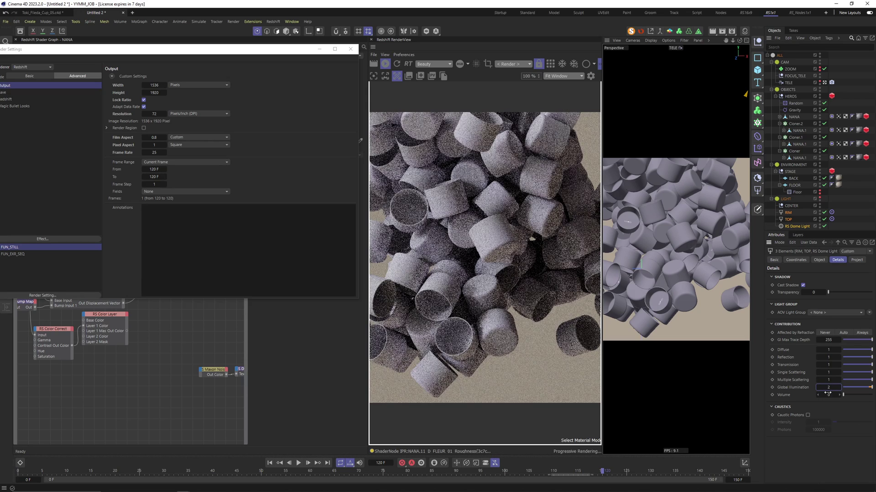
pyautogui.hotkey('ctrl', 'b')
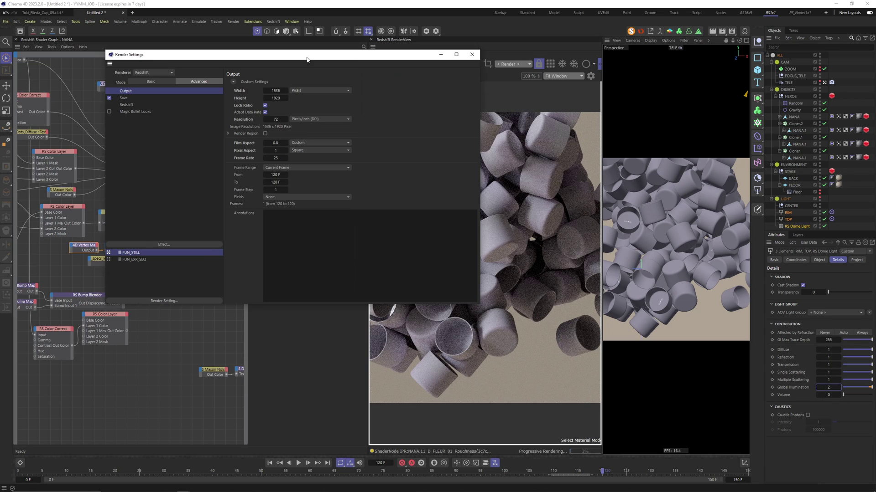
# Step: Make FUN_EXR_SEQ the active render setting and set the Redshift threshold to 0.02
pyautogui.click(128, 260)
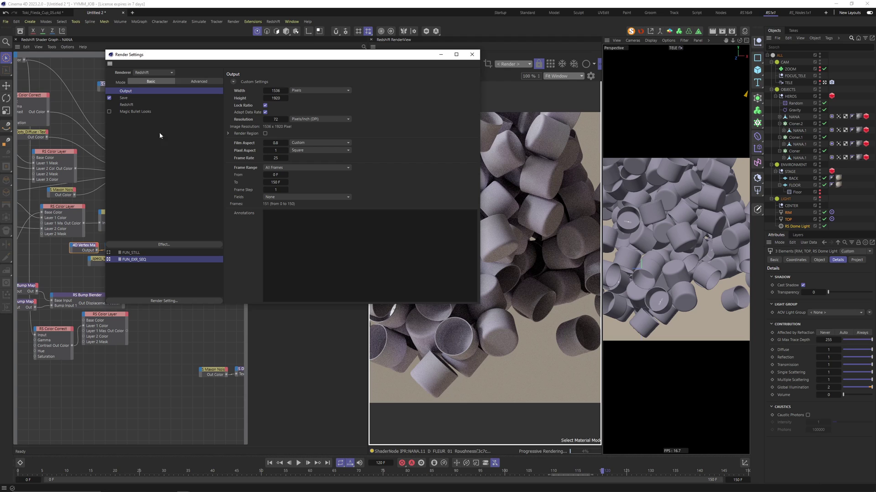
pyautogui.click(129, 105)
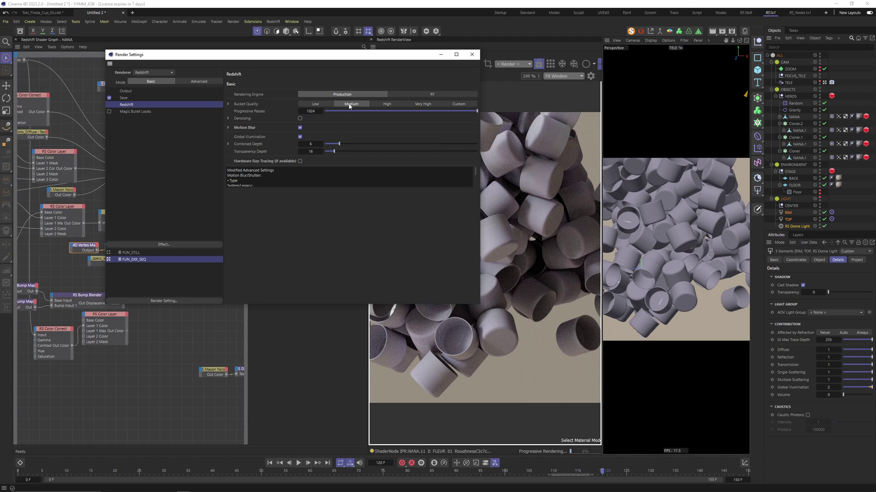
pyautogui.click(228, 104)
pyautogui.click(311, 111)
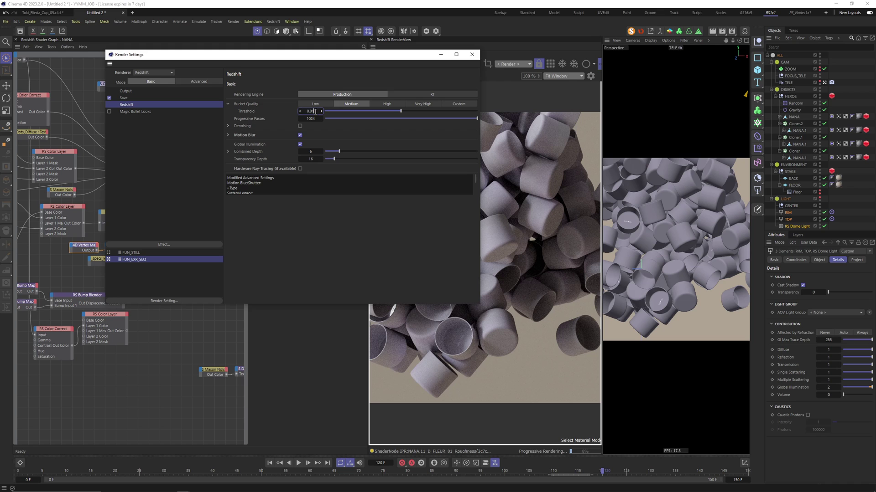
pyautogui.press('Return')
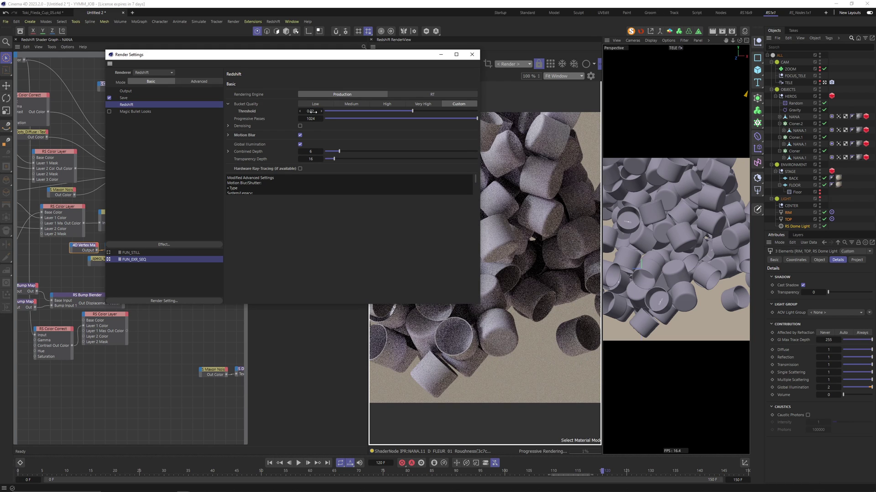
# Step: Turn off deformation blur, enable hardware ray-tracing and raise the Global Illumination trace depth to 6
pyautogui.click(228, 136)
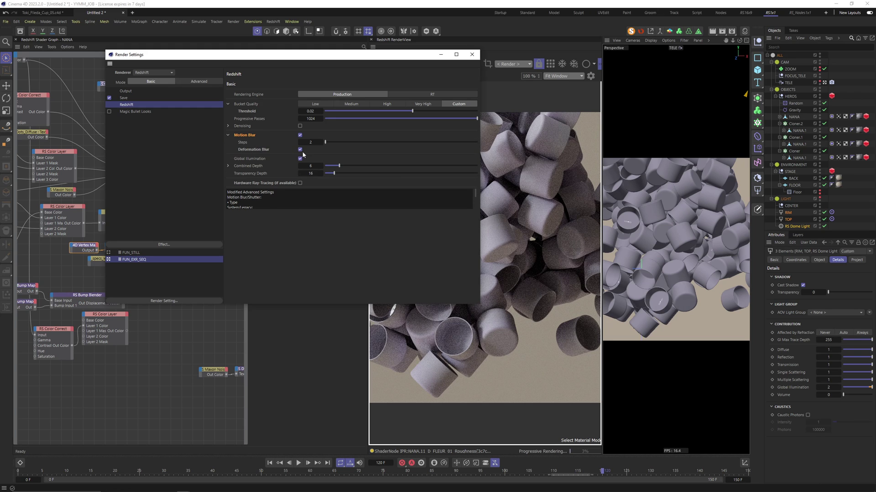
pyautogui.click(300, 150)
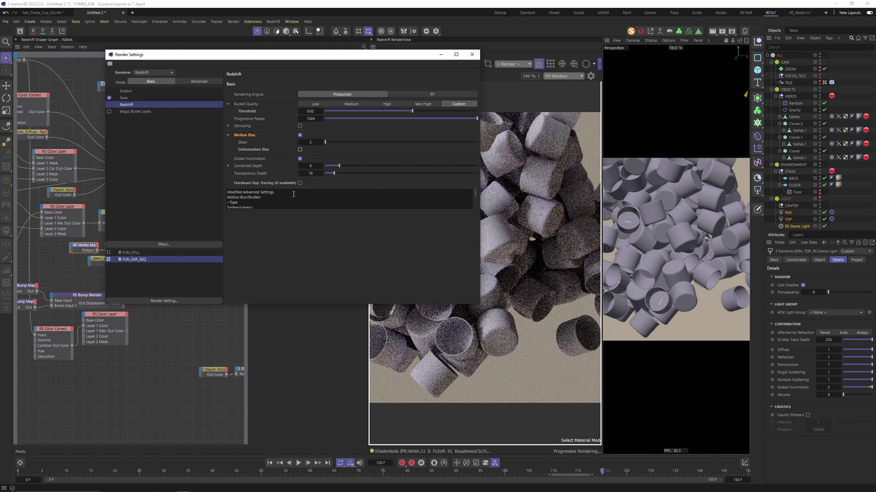
pyautogui.click(300, 183)
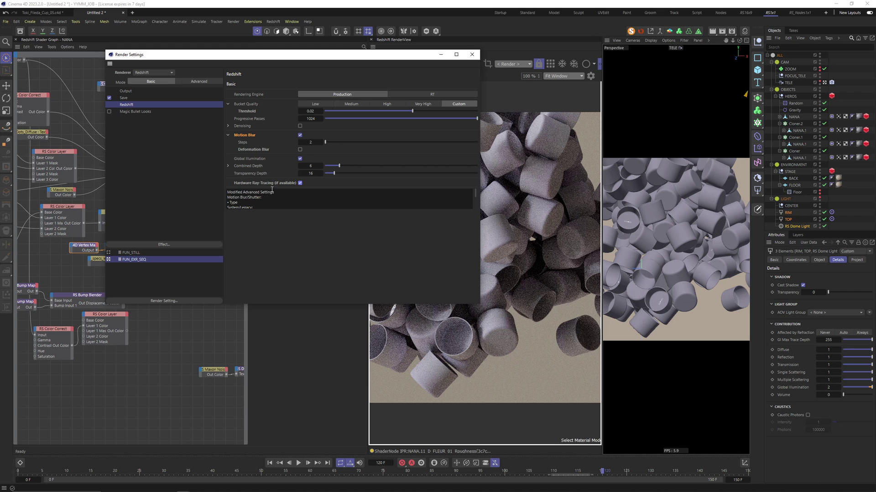
pyautogui.click(228, 165)
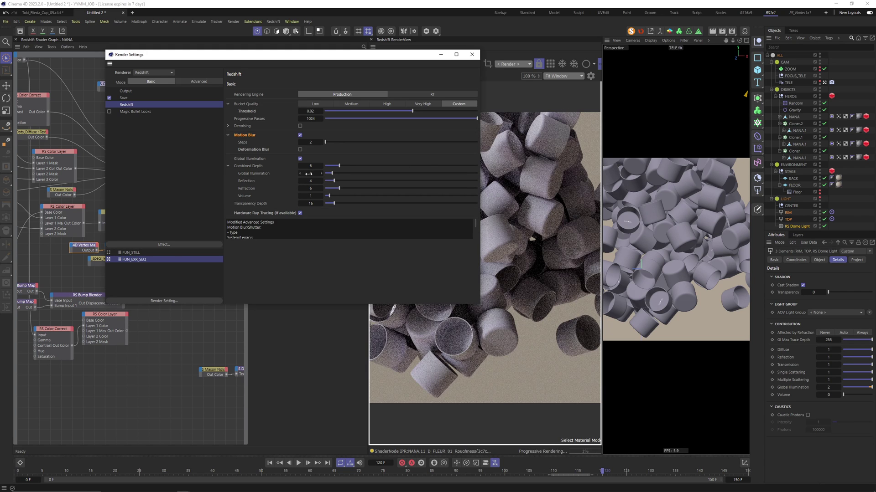
pyautogui.moveTo(310, 174); pyautogui.dragTo(314, 173)
# Step: Close Render Settings and preview the animation at frames 64 and 20, then return to frame 120
pyautogui.click(472, 55)
pyautogui.click(328, 474)
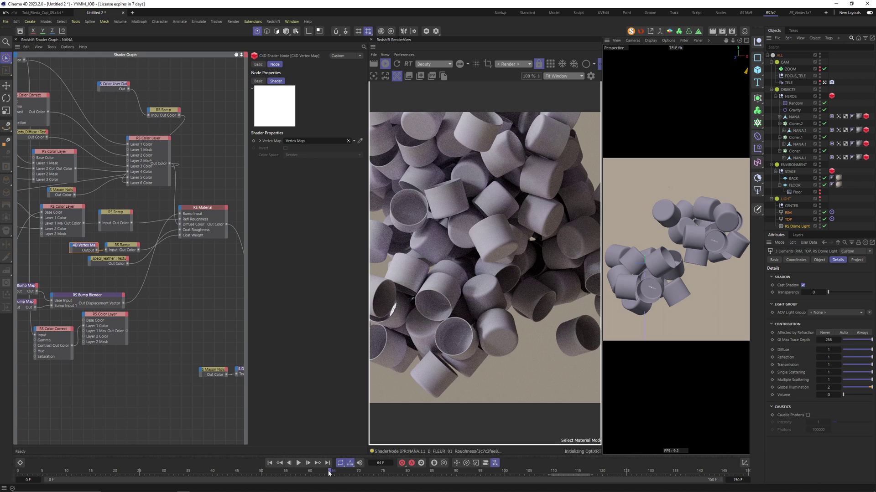
pyautogui.click(116, 472)
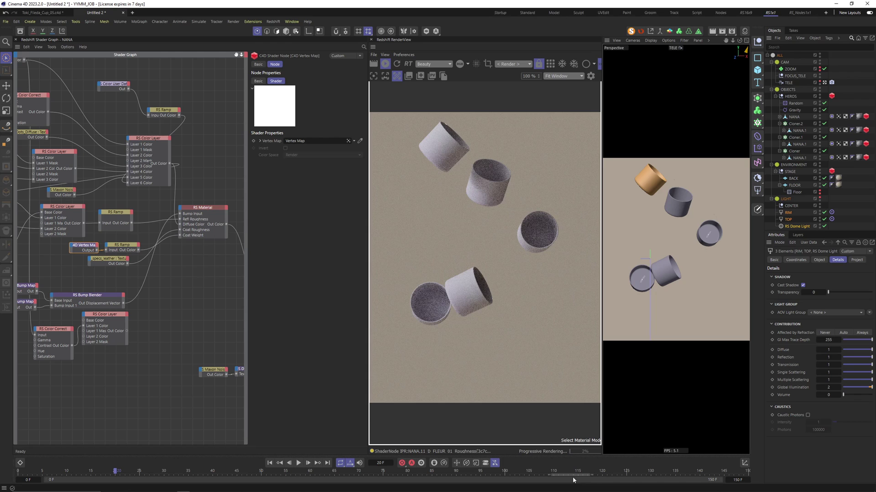
pyautogui.hotkey('ctrl', 'g')
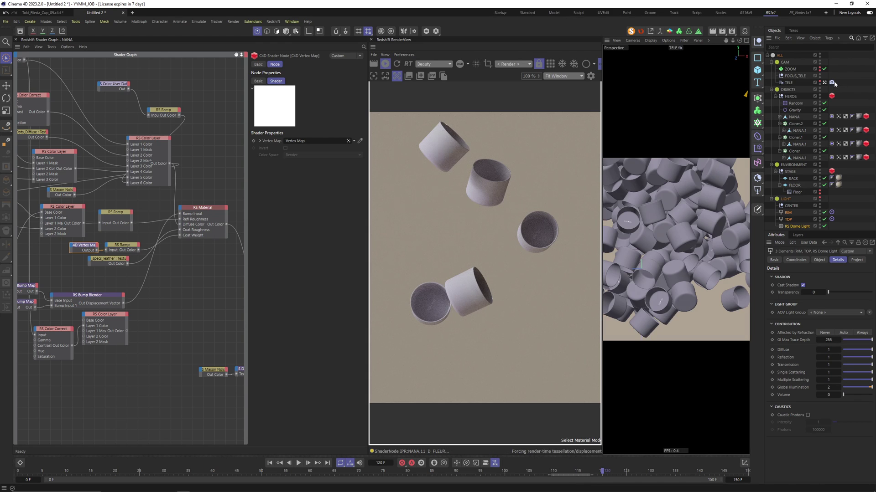
# Step: Convert TELE into a Redshift Camera Object using its RS camera tag
pyautogui.click(831, 82)
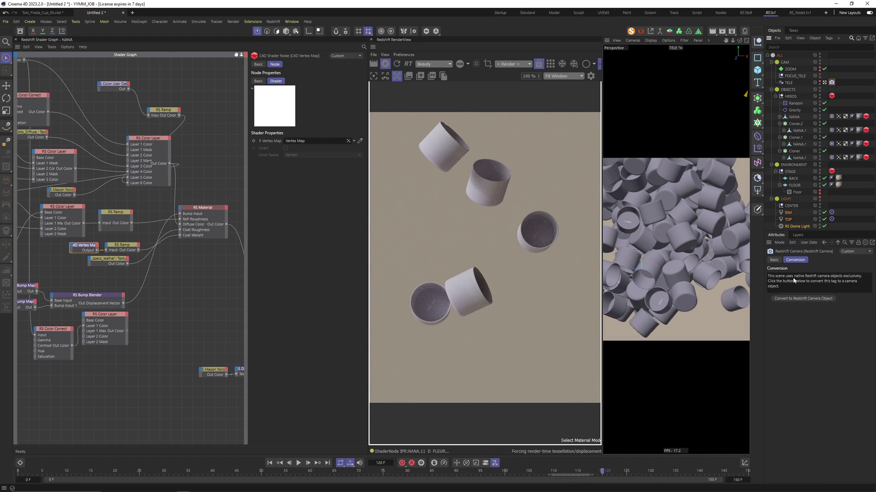
pyautogui.click(805, 299)
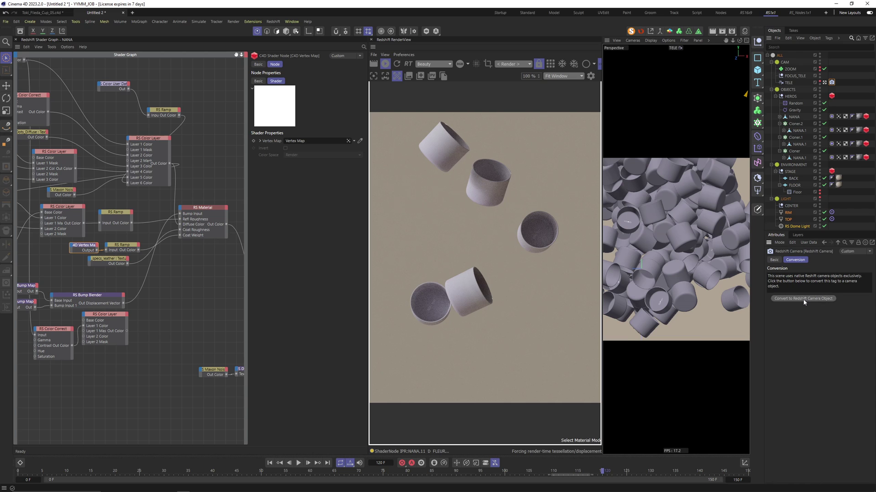
pyautogui.click(790, 84)
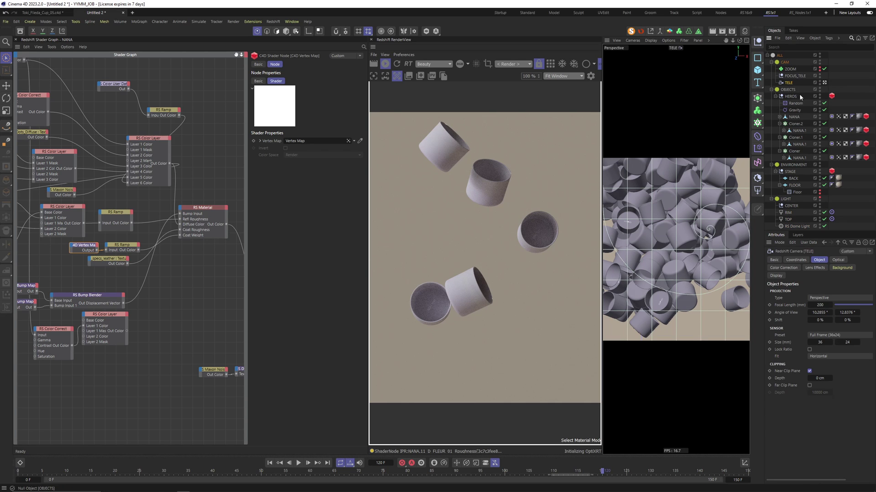
# Step: Enable bokeh on TELE's depth of field with aperture 7, then go to frame 70
pyautogui.click(838, 260)
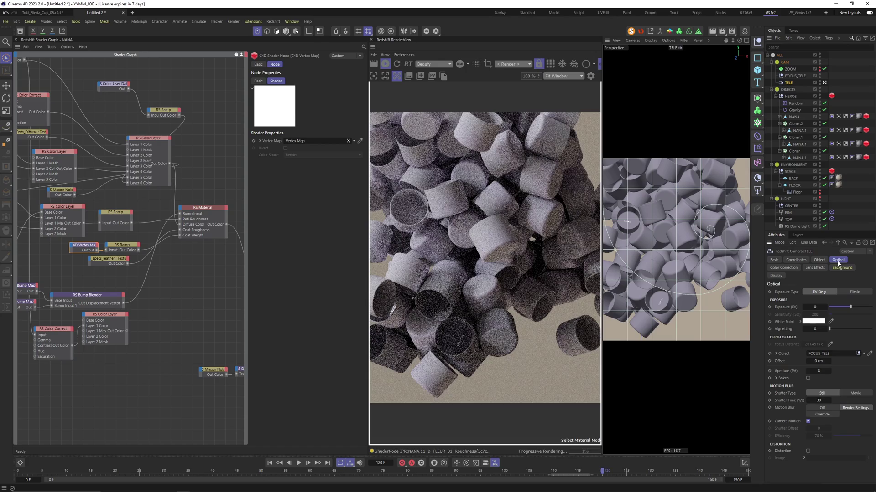
pyautogui.click(808, 378)
pyautogui.click(818, 370)
pyautogui.write('5,6')
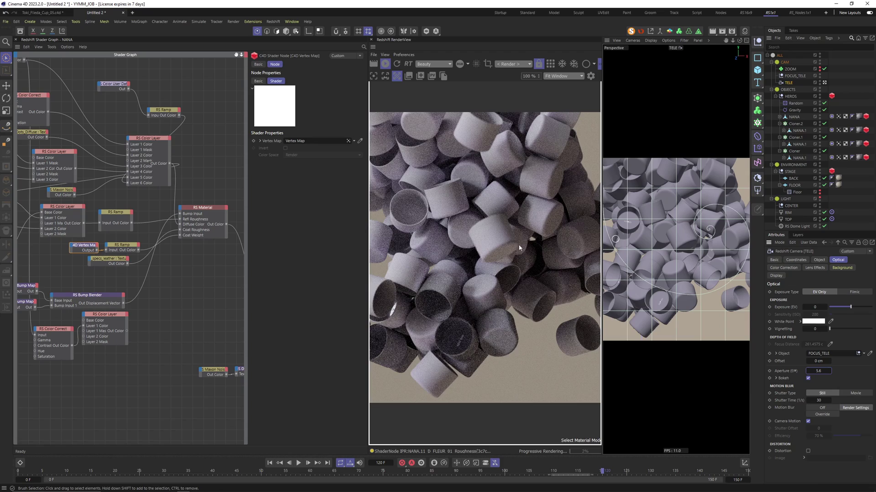
pyautogui.write('7')
pyautogui.press('Return')
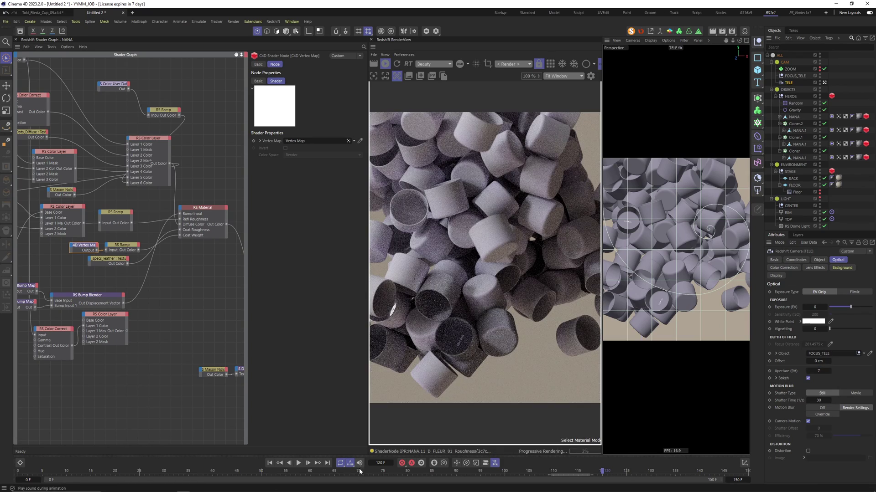
pyautogui.click(359, 471)
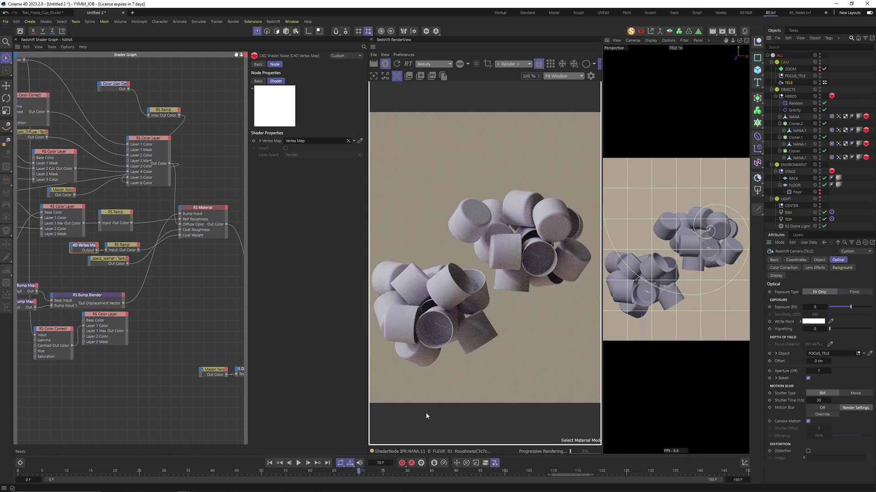
# Step: Render frame 70 in Redshift and view the 1536×1920 snapshot in a maximized Picture Viewer
pyautogui.click(374, 63)
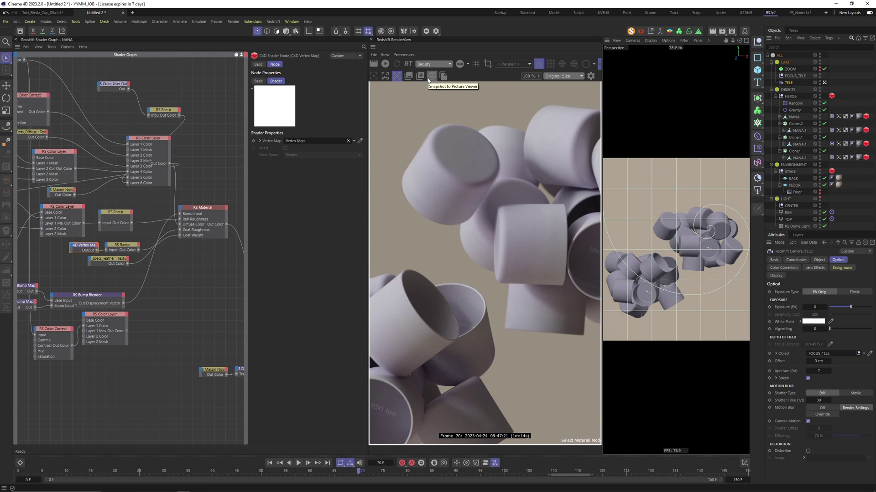
pyautogui.click(429, 78)
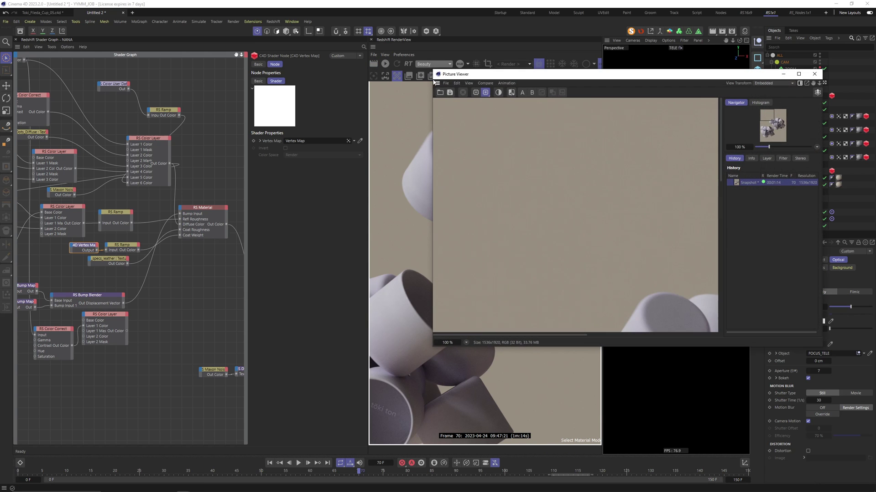
pyautogui.click(798, 74)
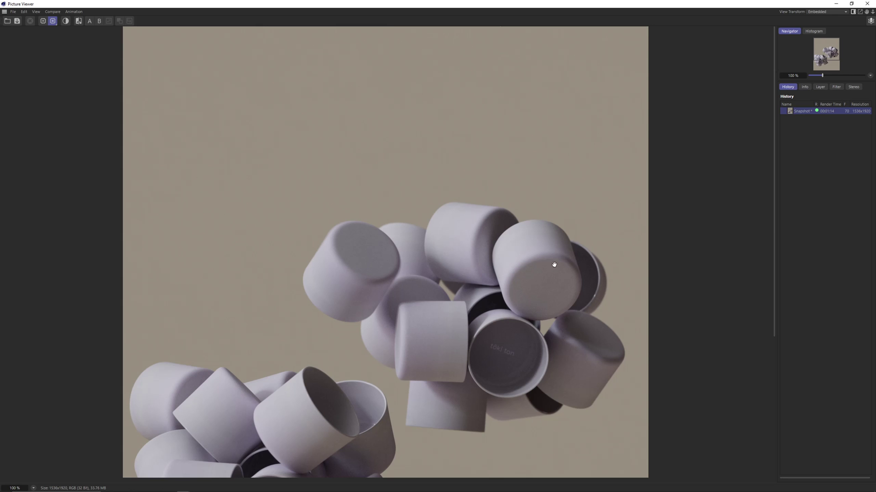
pyautogui.scroll(-3, 366, 150)
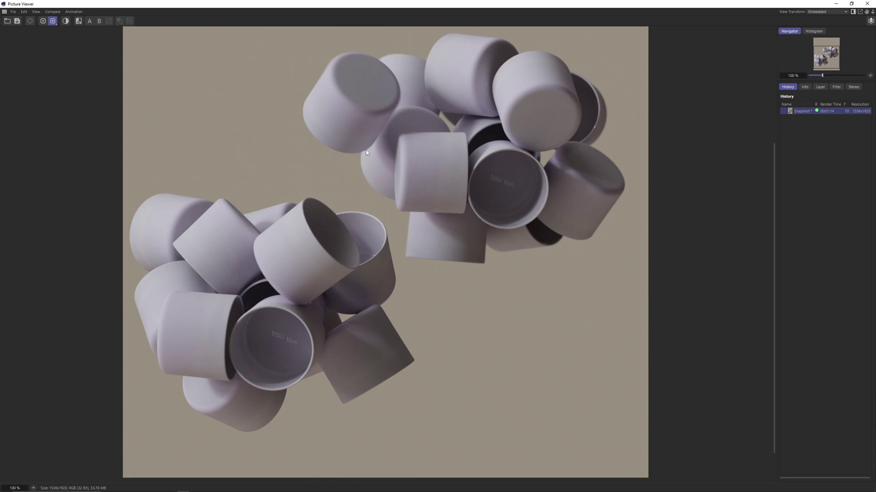